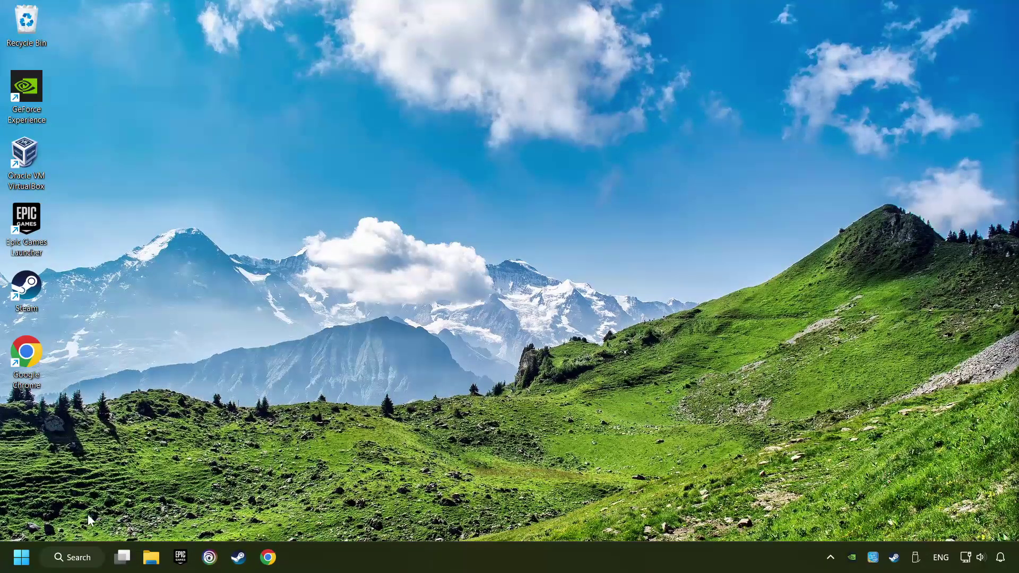
Search Windows for 'device manager' so Device Manager shows as the best match
left_click(69, 557)
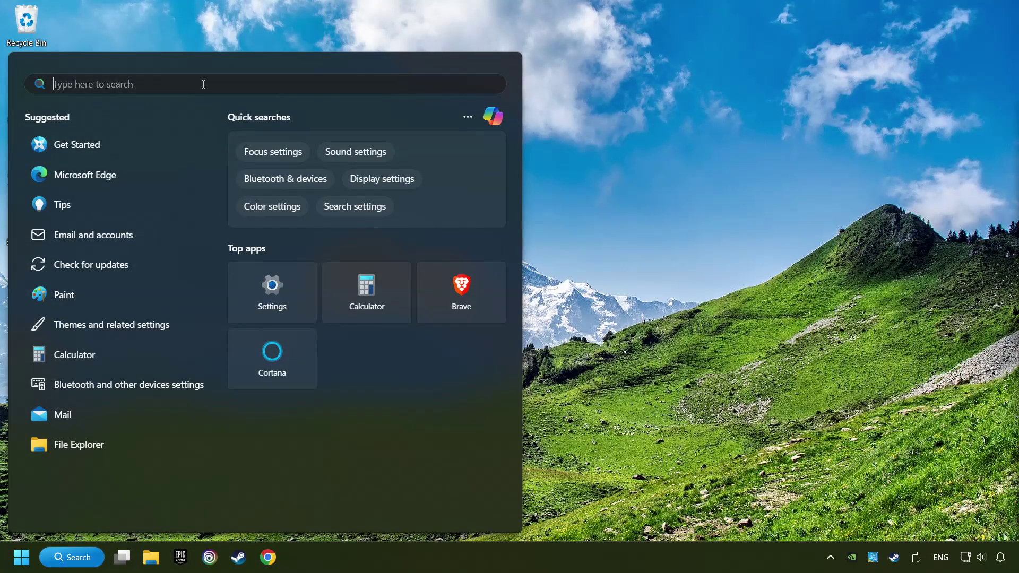
type("device manager")
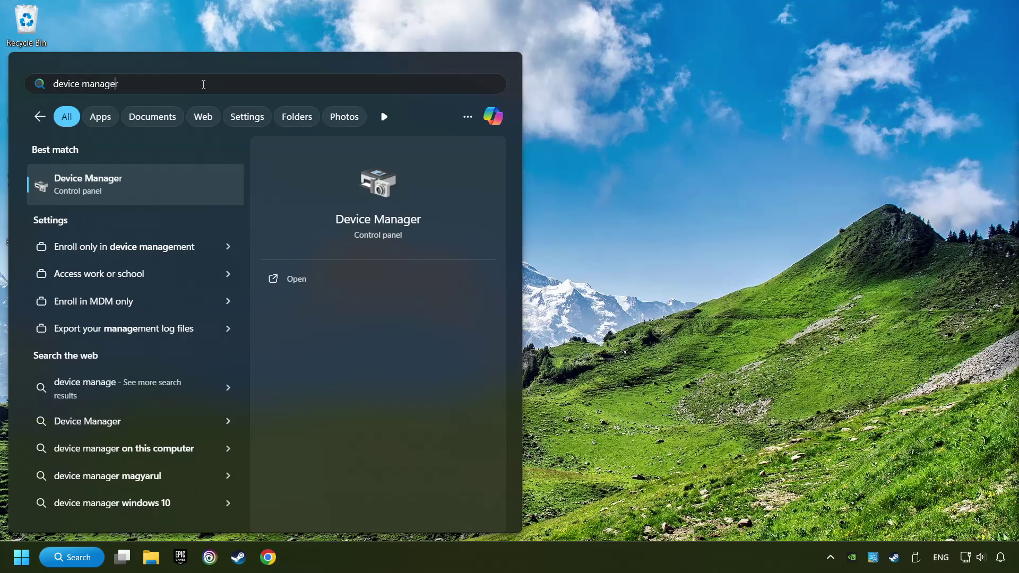
Have Windows search automatically for a newer NVIDIA GeForce GTX 1050 Ti driver, then close Device Manager
left_click(211, 187)
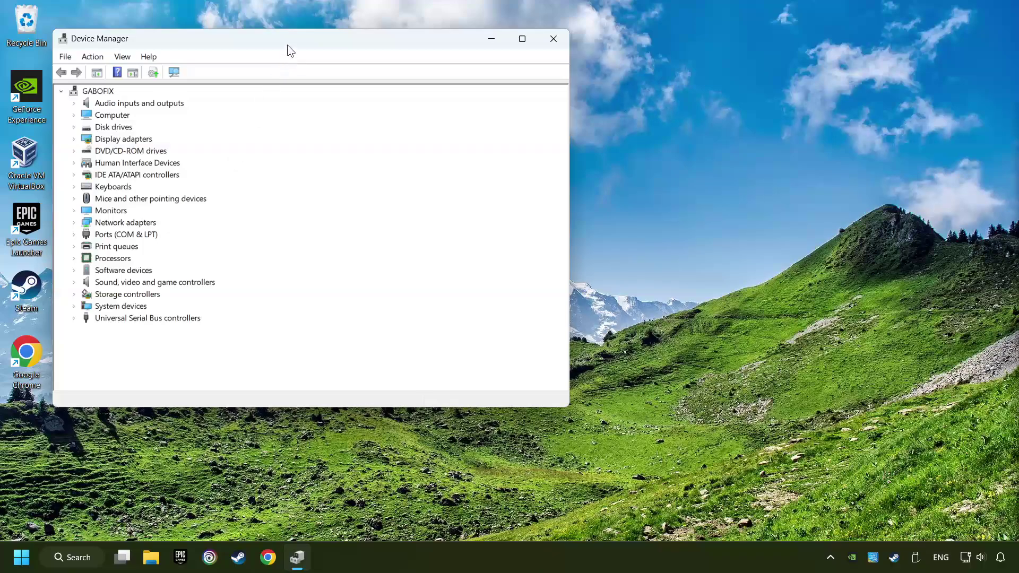
left_click_drag(287, 45, 455, 104)
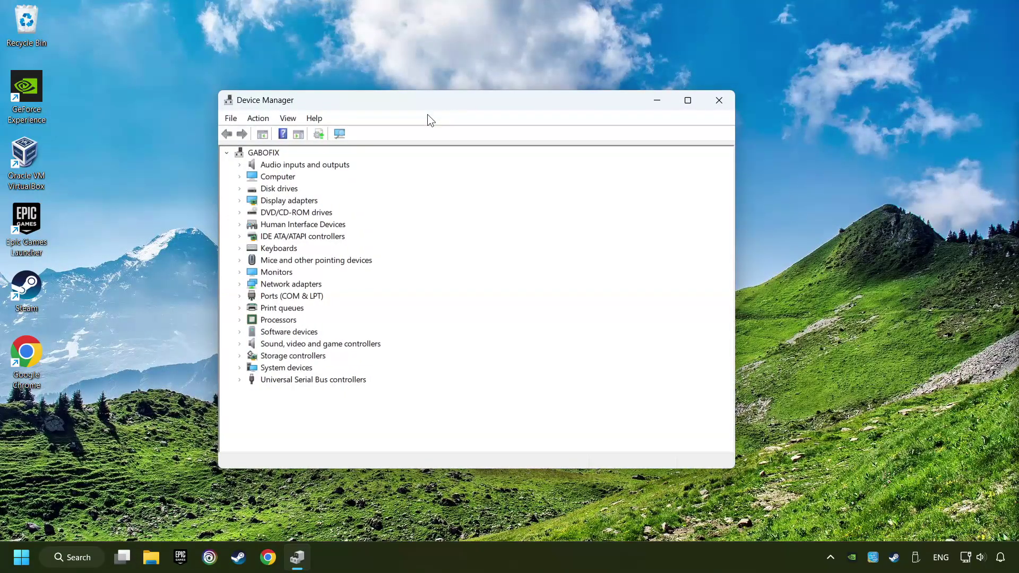
left_click(255, 203)
left_click(239, 201)
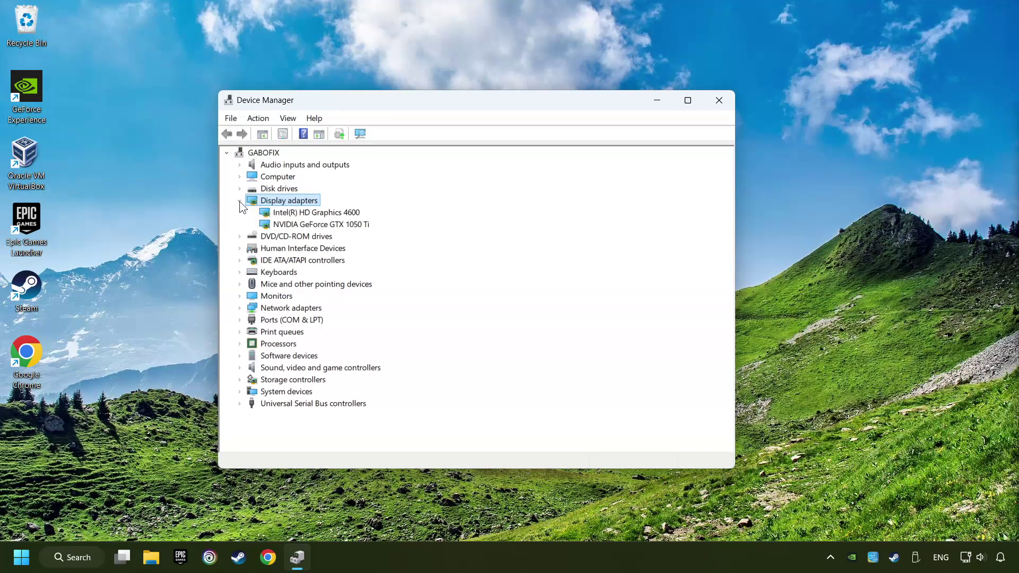
left_click(340, 224)
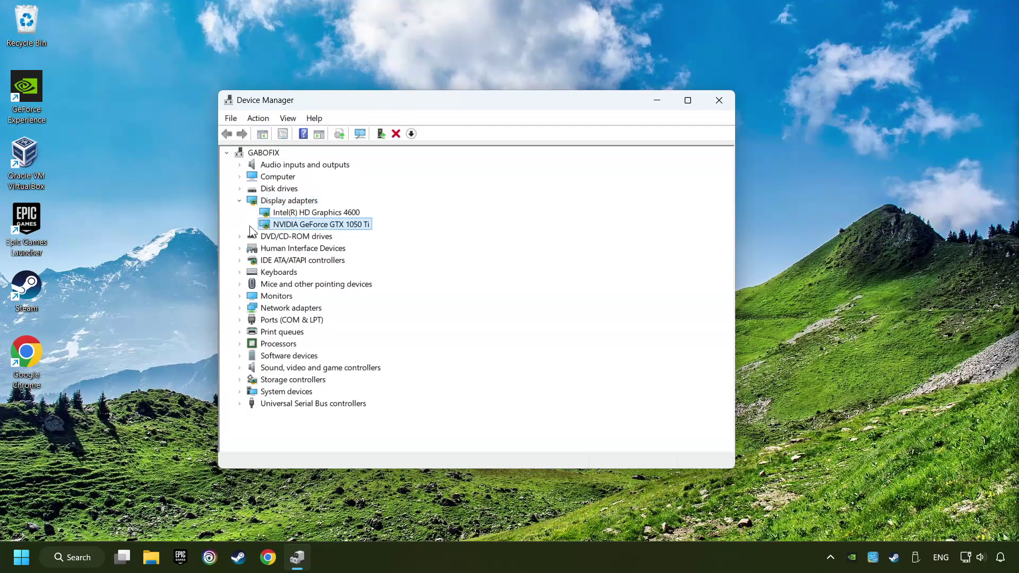
right_click(319, 225)
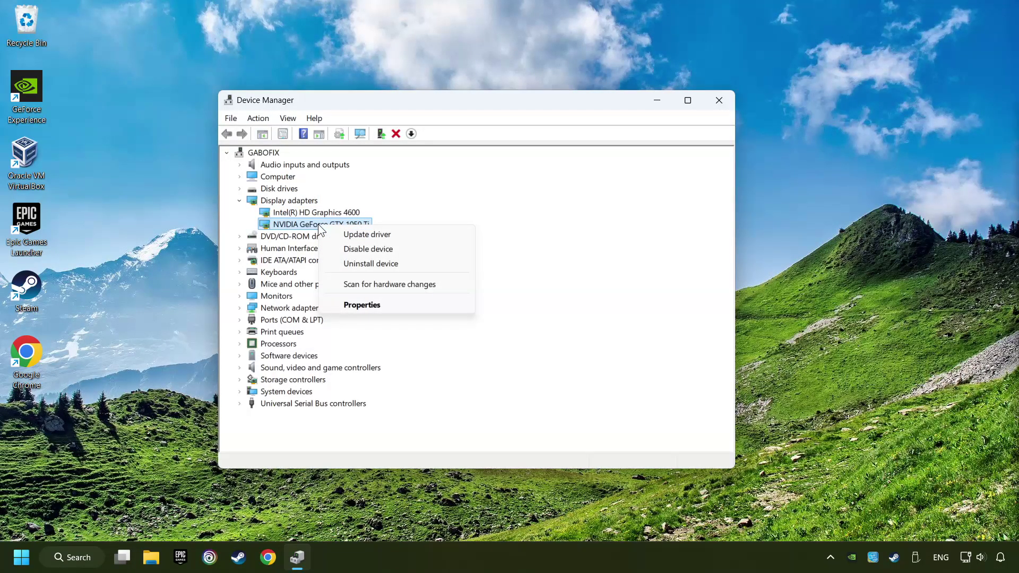
left_click(409, 234)
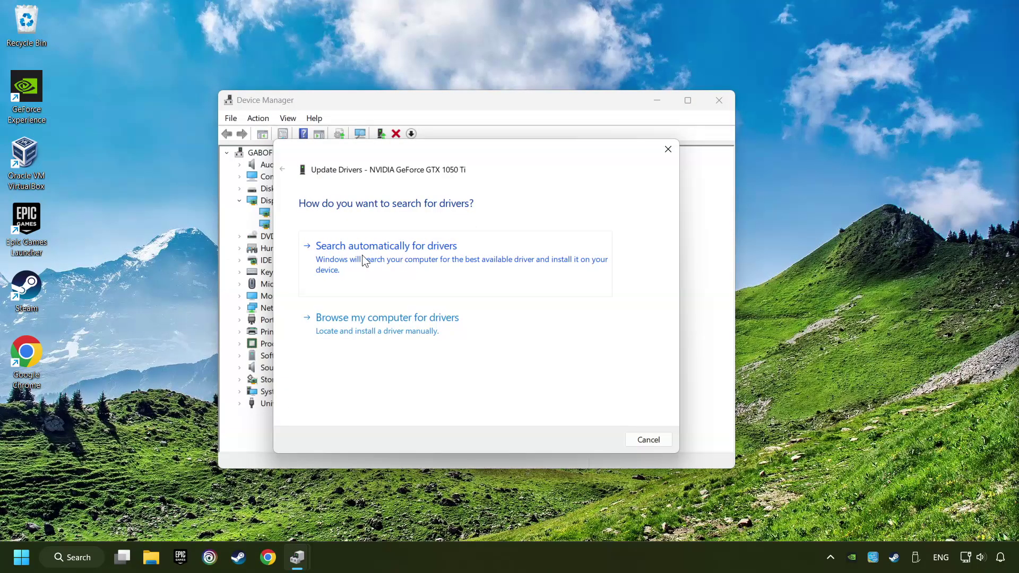
left_click(399, 257)
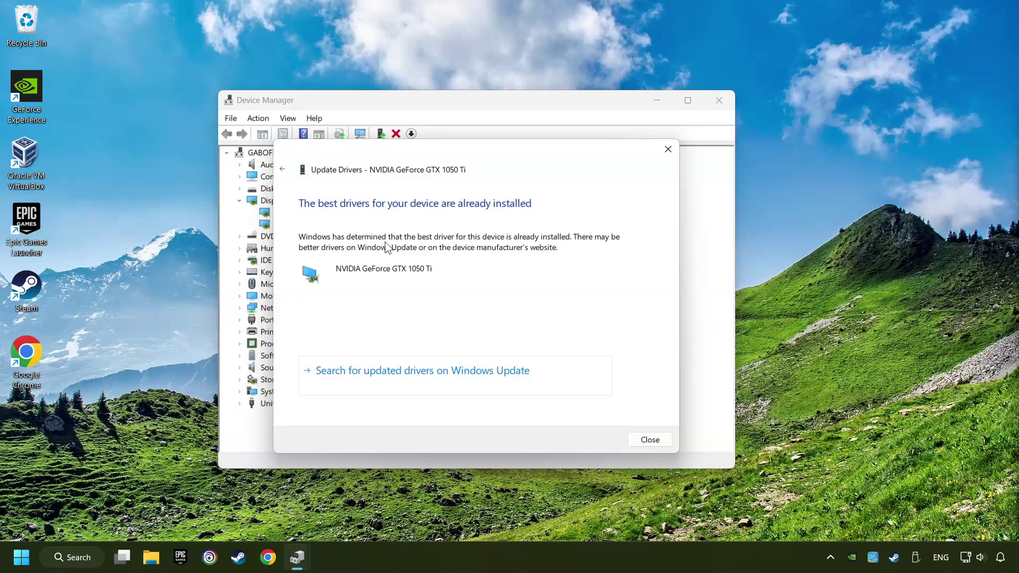
left_click(658, 439)
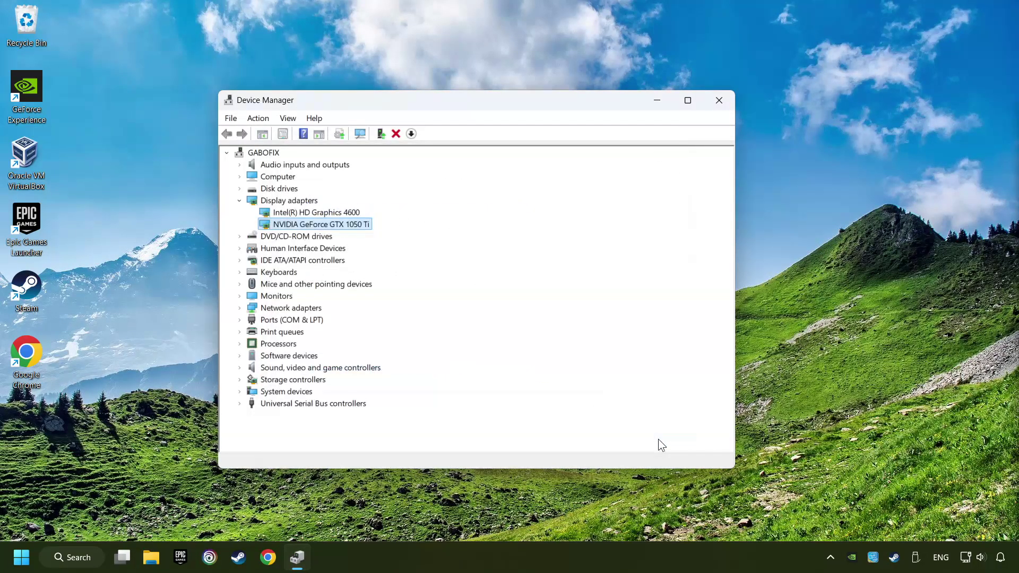
left_click(720, 100)
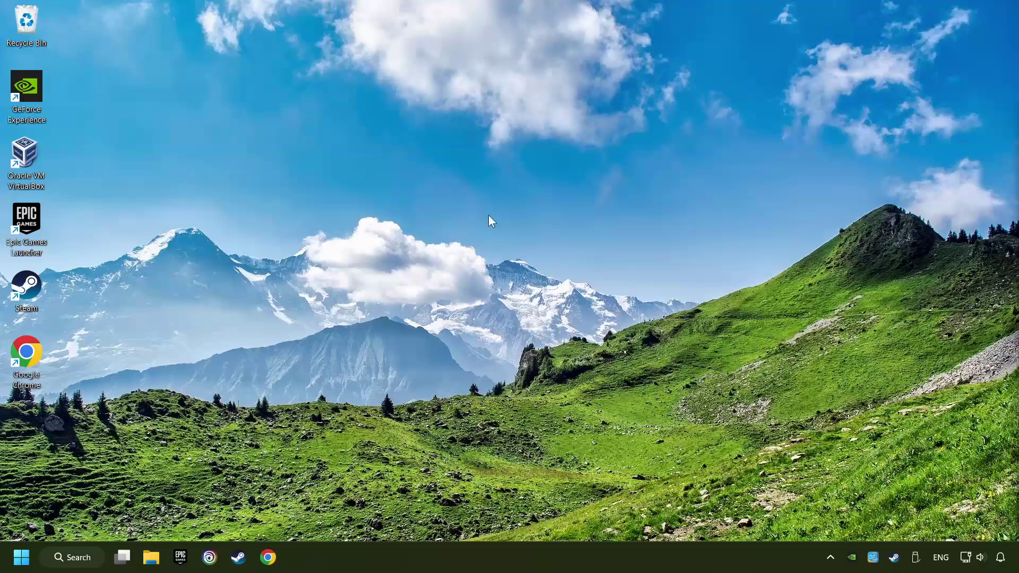
Search Chrome for 'nvidia geforce driver download' and open the Official GeForce Drivers page
left_click(268, 557)
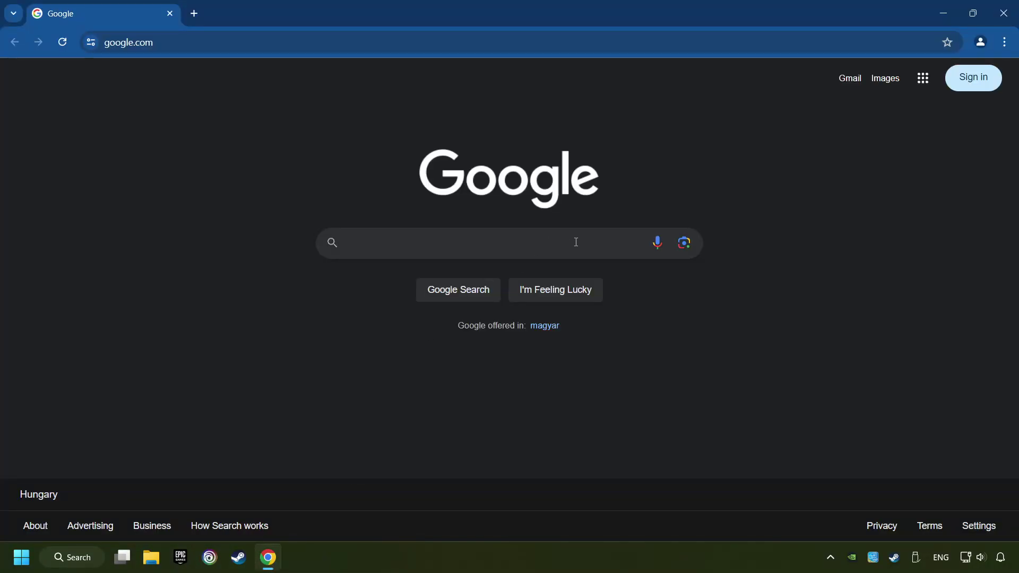
type("nvi")
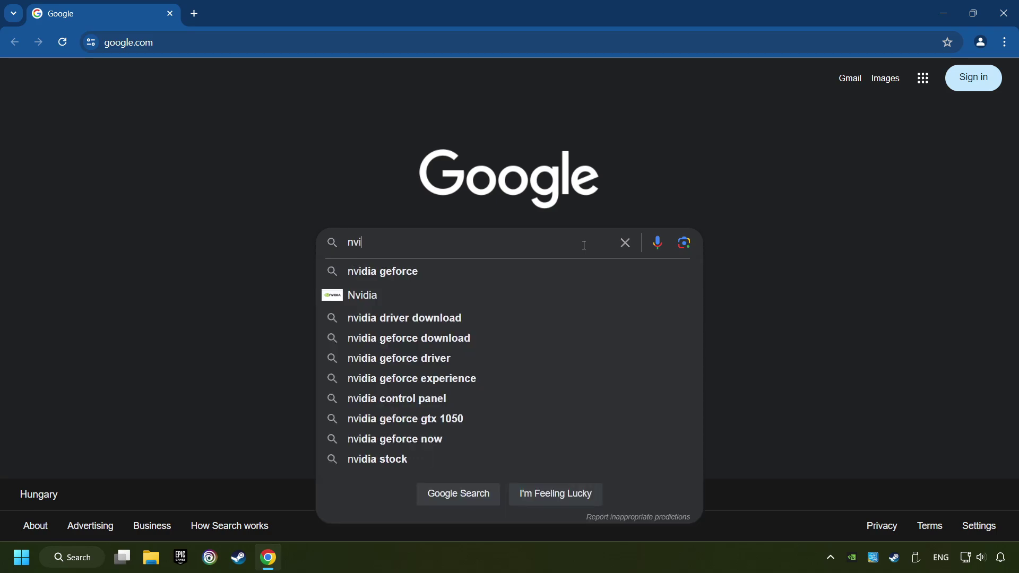
type("dia geforce")
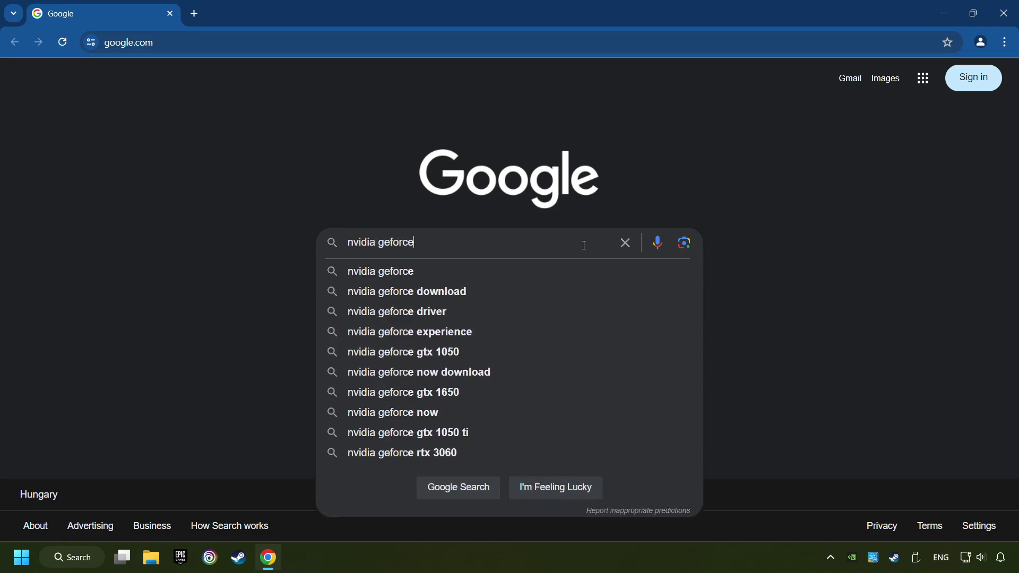
type(" driver dow")
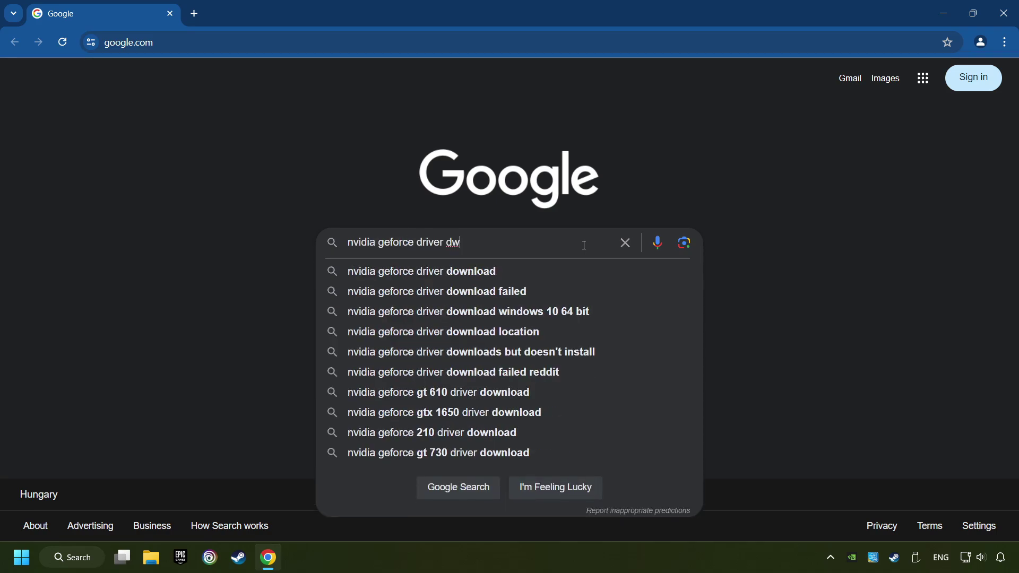
type("nload")
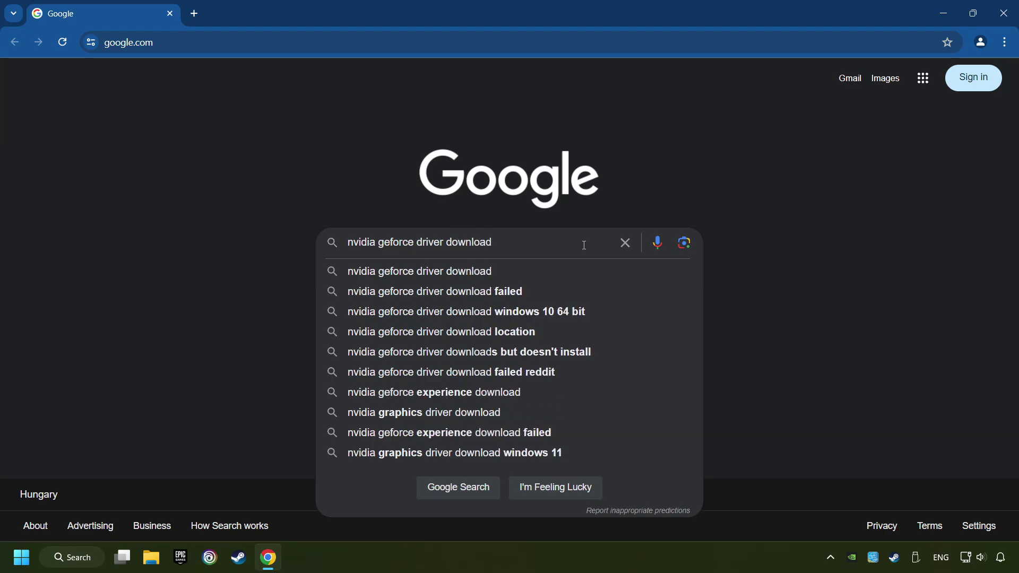
key("Return")
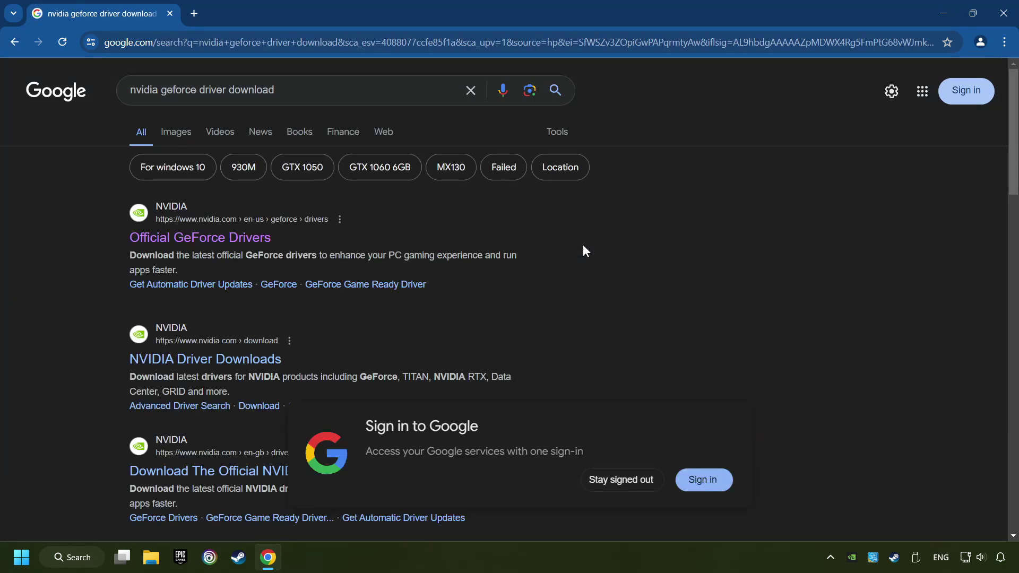
left_click(197, 241)
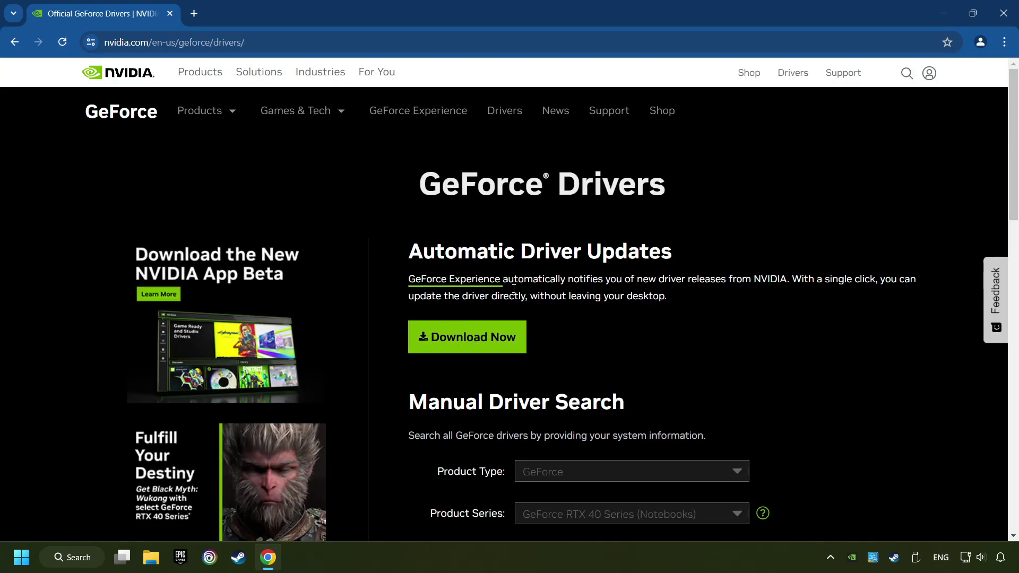
Download the GeForce Experience installer and run it from the downloads list
left_click(481, 346)
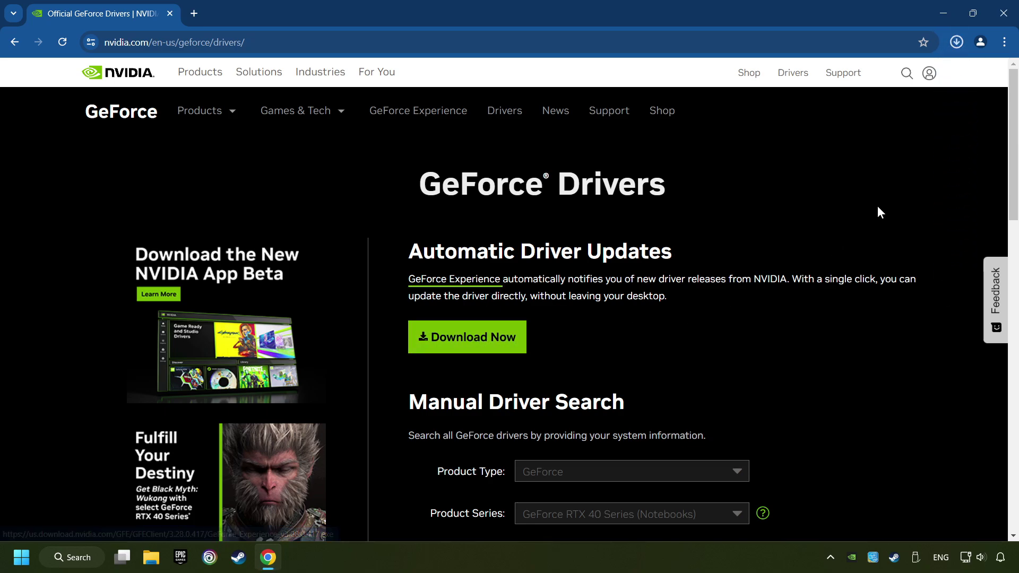
left_click(957, 42)
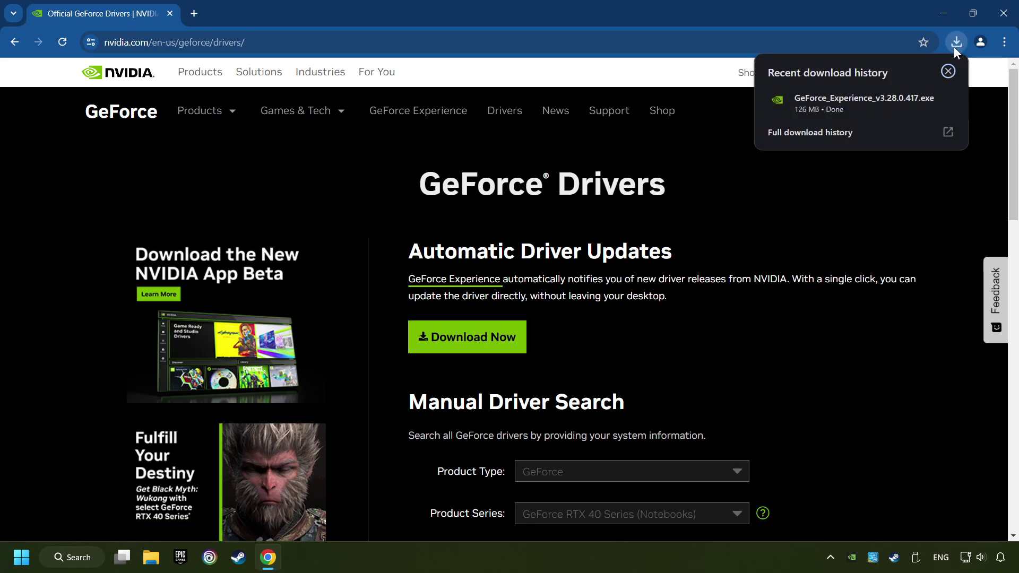
left_click(872, 101)
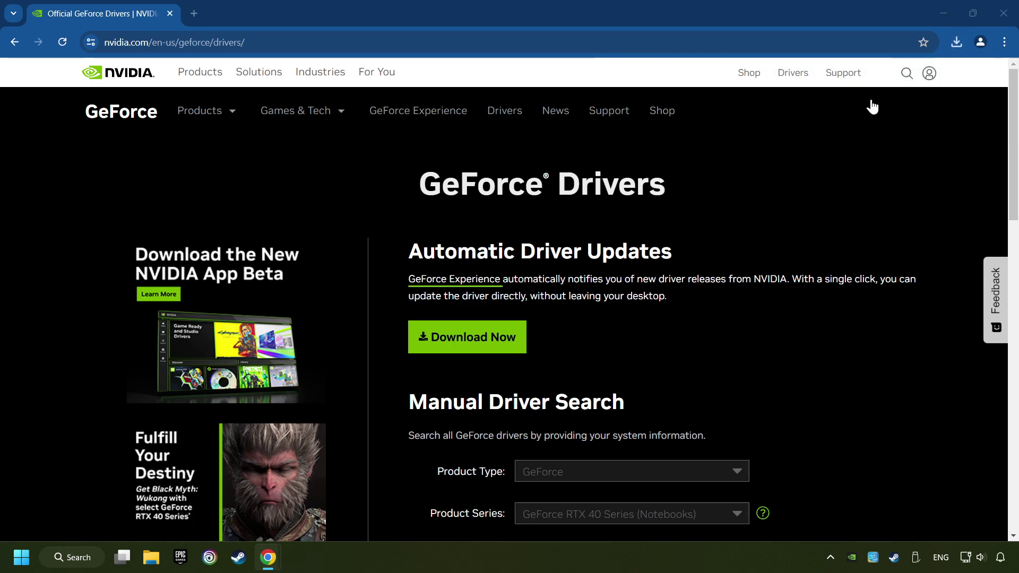
Close Chrome, install GeForce Experience and dismiss its release notes
left_click(1011, 21)
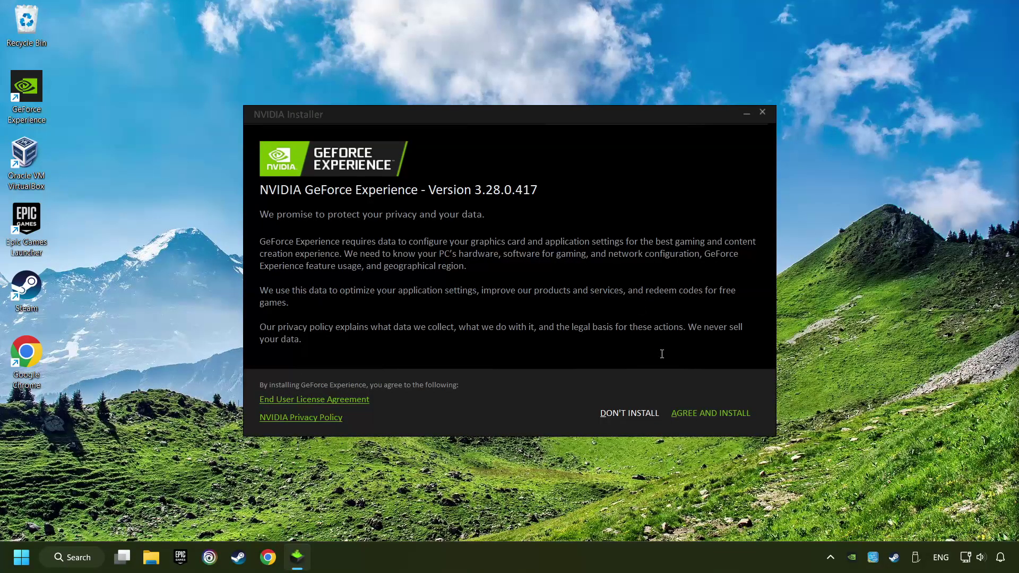
left_click(746, 423)
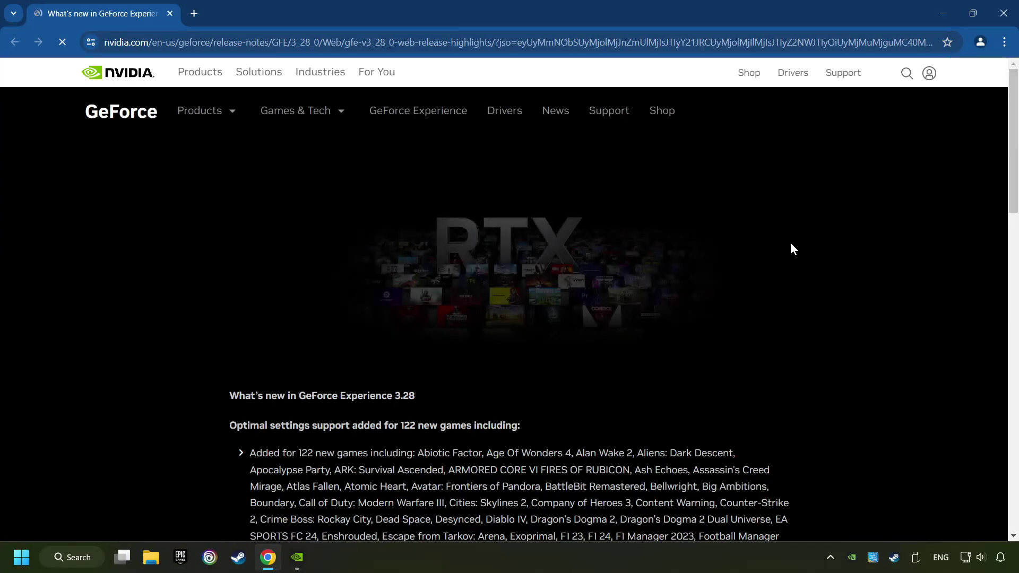
left_click(1003, 13)
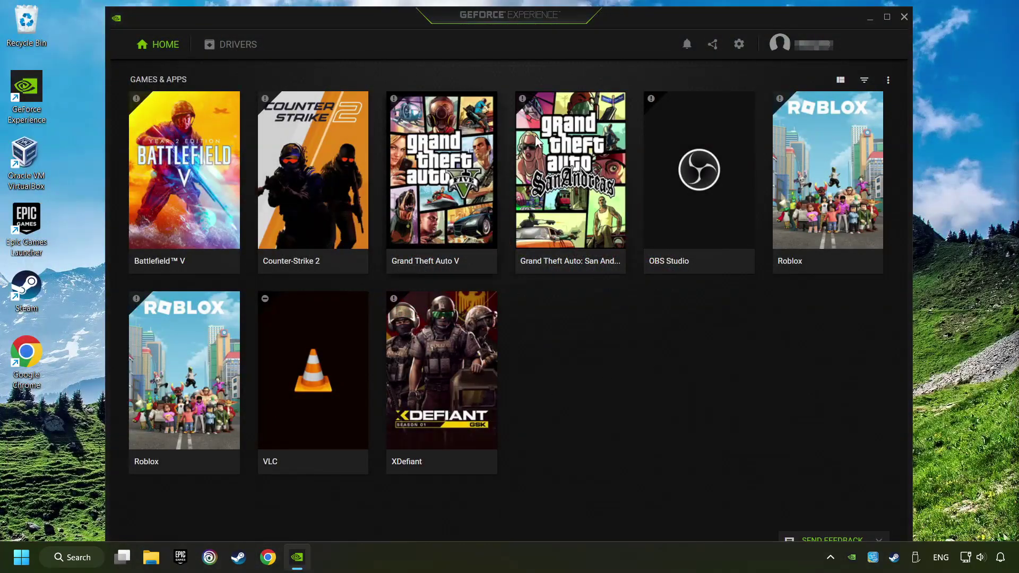
Check for driver updates, confirming Game Ready Driver 556.12 is the latest, then close GeForce Experience
left_click(236, 52)
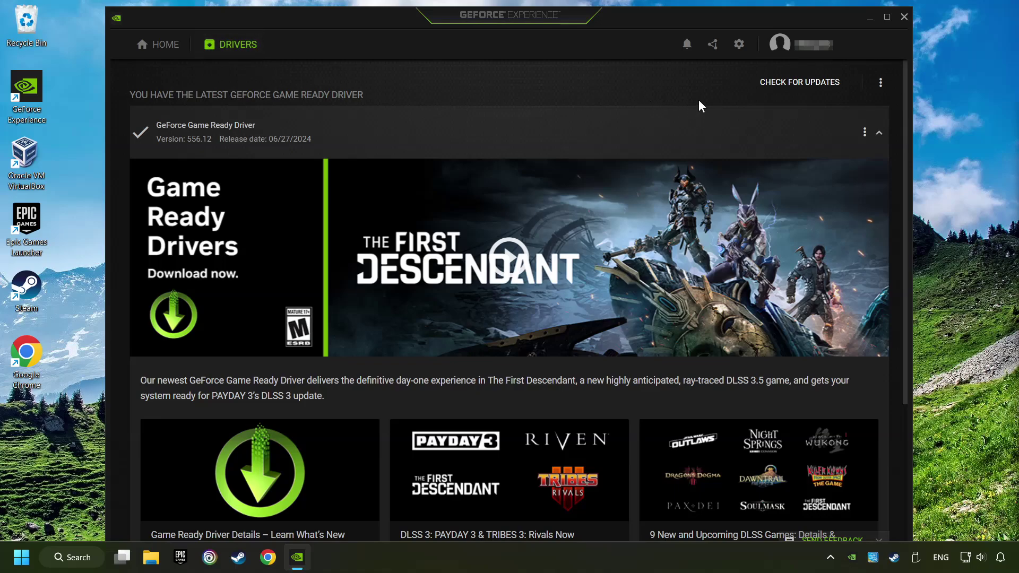
left_click(808, 89)
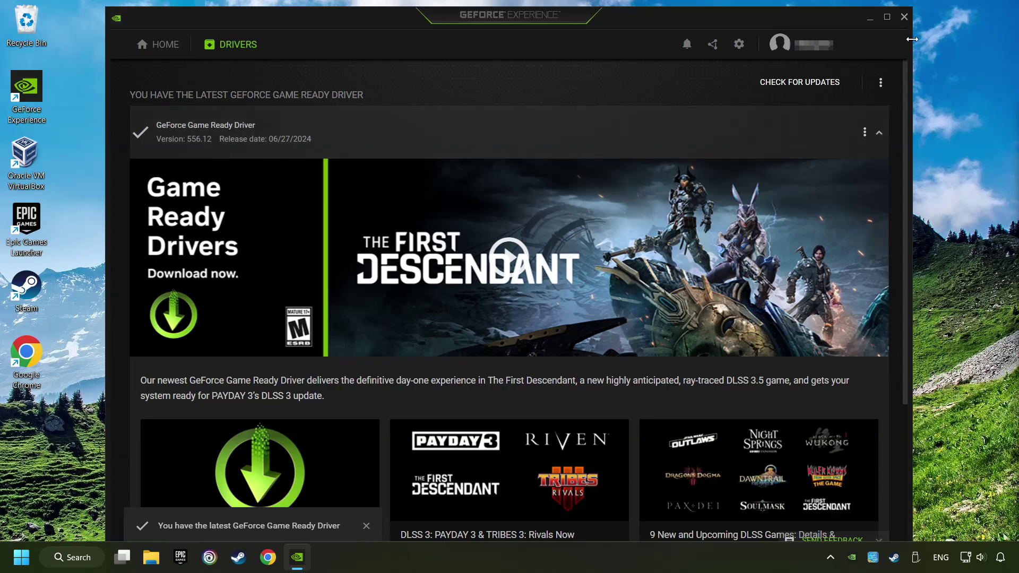
left_click(904, 17)
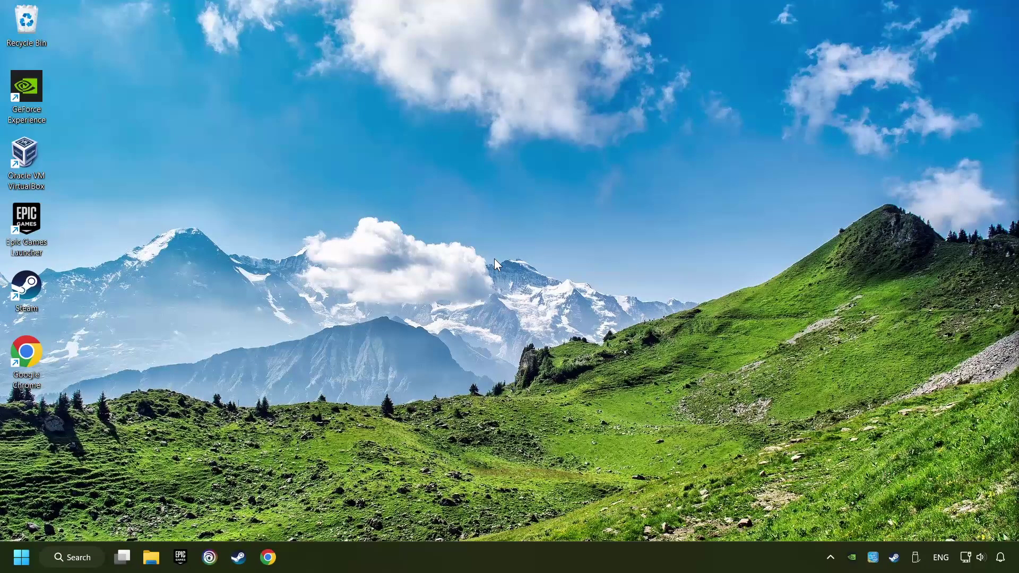
Open the Graphics settings page via search and browse its app list, cancelling the file picker
left_click(80, 557)
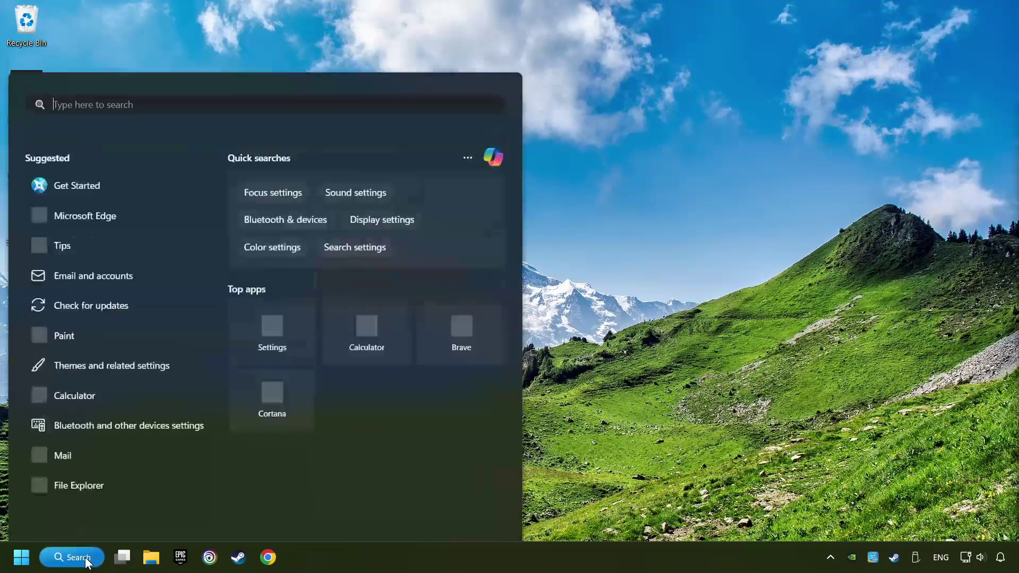
type("graphics se")
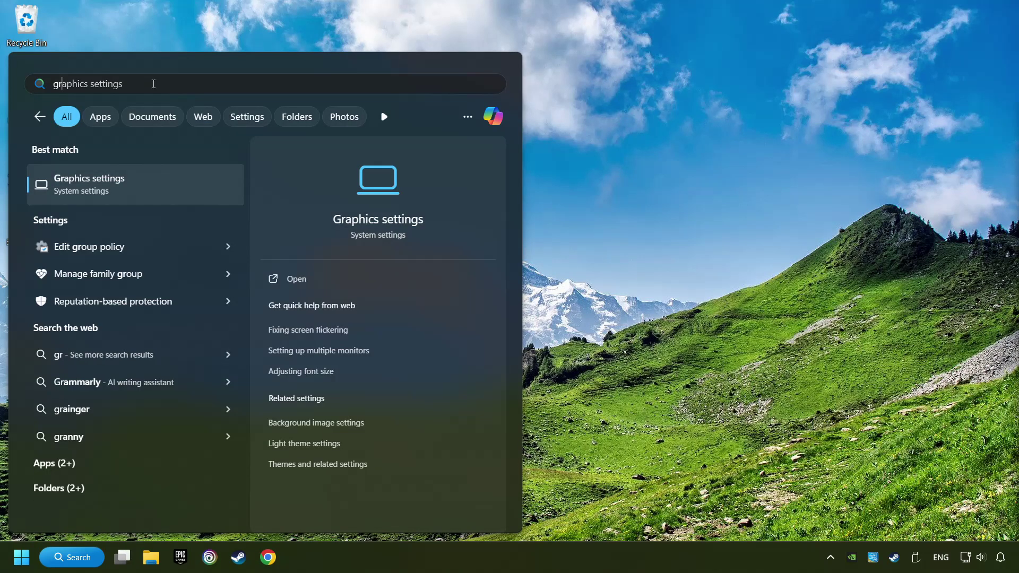
type("ttings")
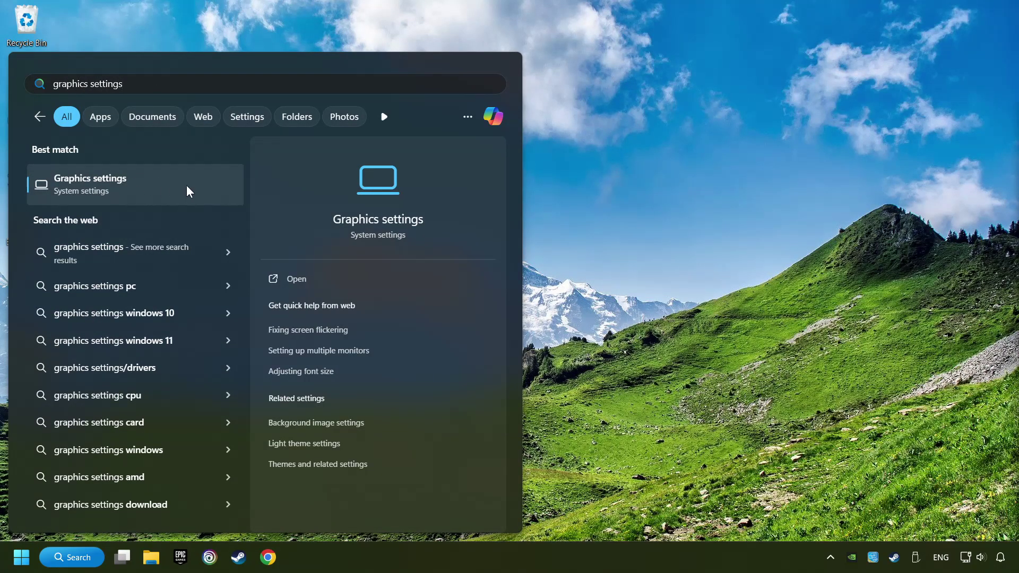
left_click(209, 185)
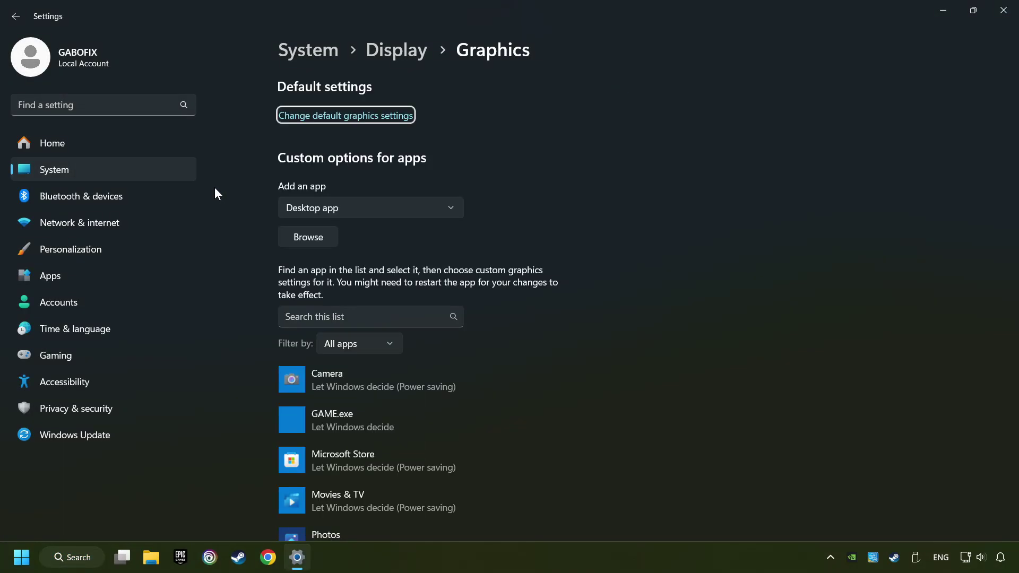
scroll(215, 187, "down", 3)
scroll(231, 234, "down", 3)
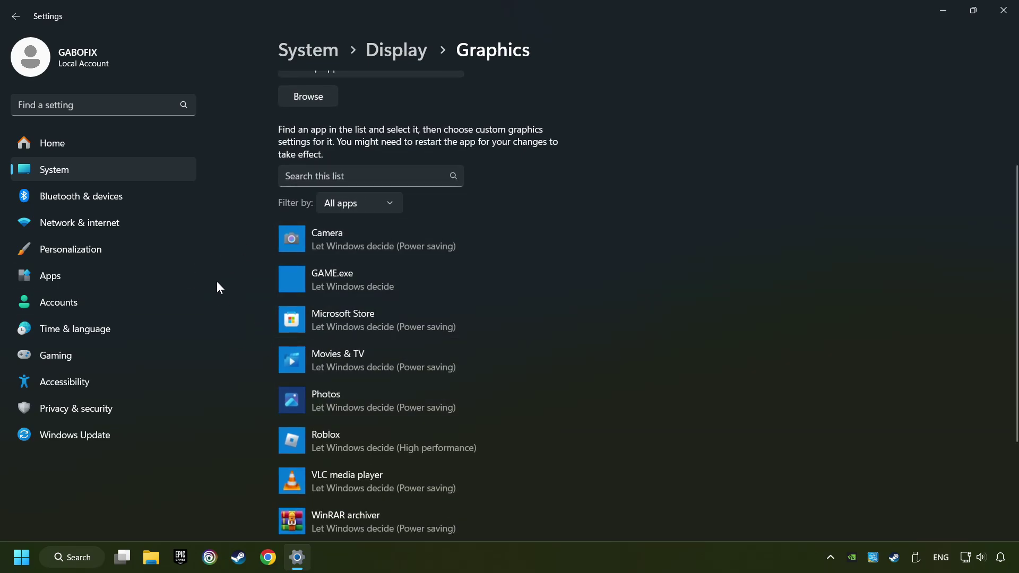
scroll(229, 252, "up", 6)
left_click(314, 241)
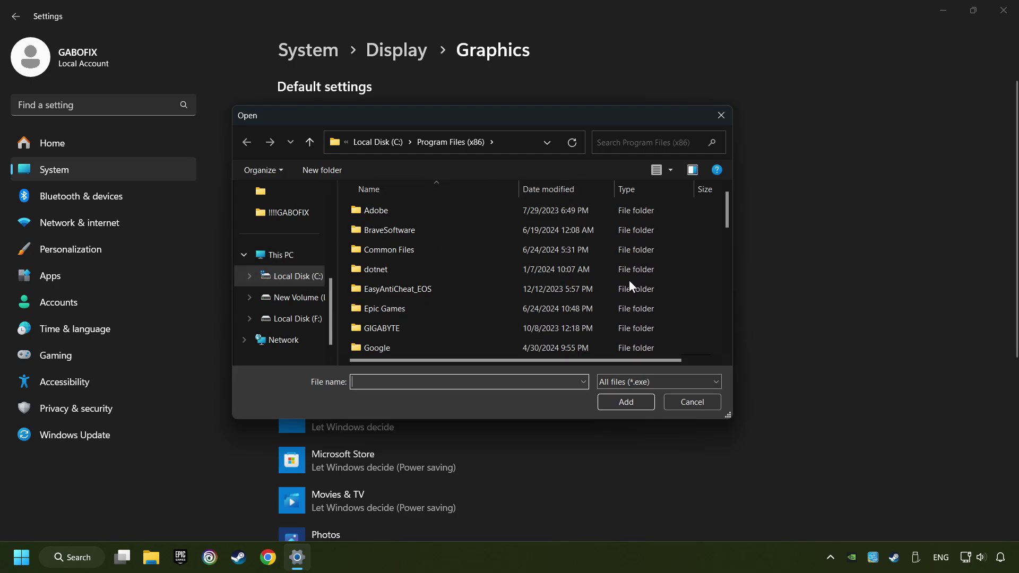
left_click(723, 117)
Set GAME.exe's graphics preference to High performance (NVIDIA GeForce GTX 1050 Ti) and save
scroll(649, 208, "down", 3)
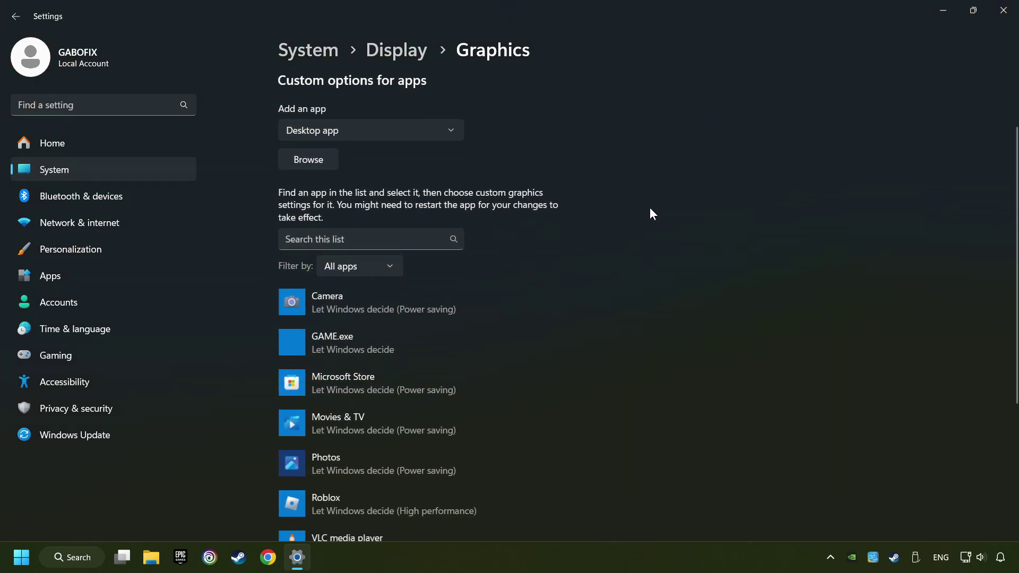
left_click(376, 284)
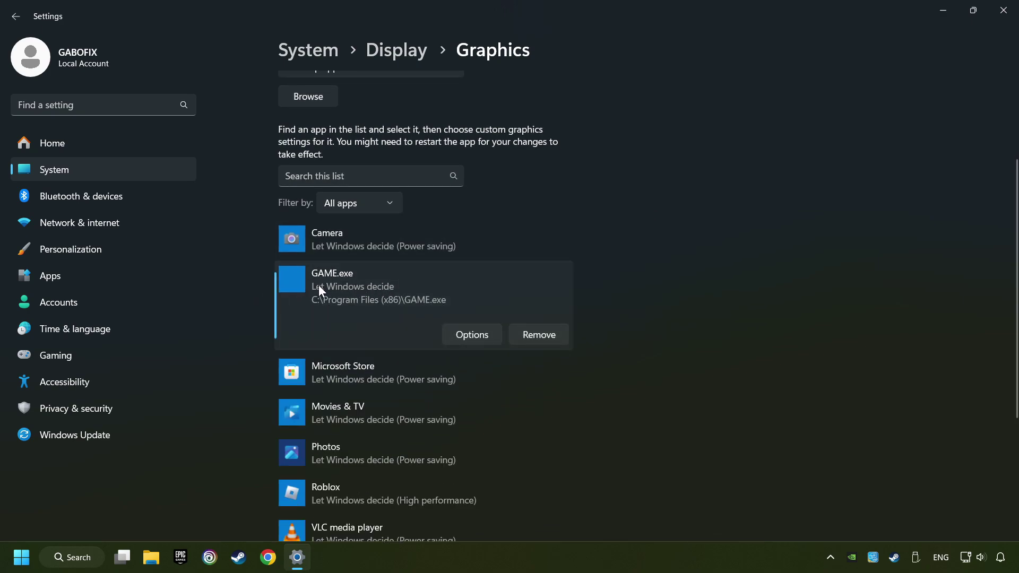
left_click(473, 336)
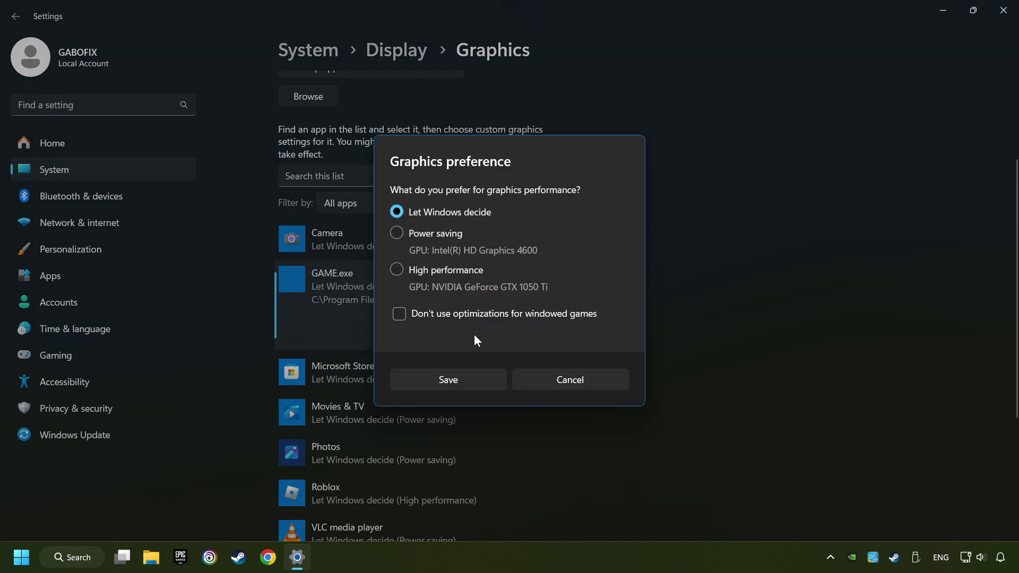
left_click(393, 270)
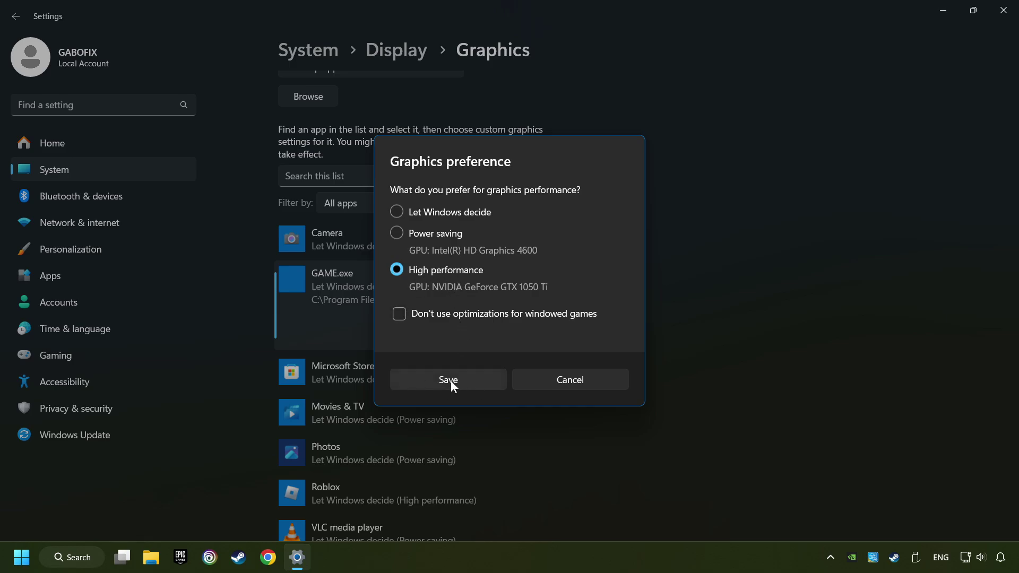
left_click(467, 380)
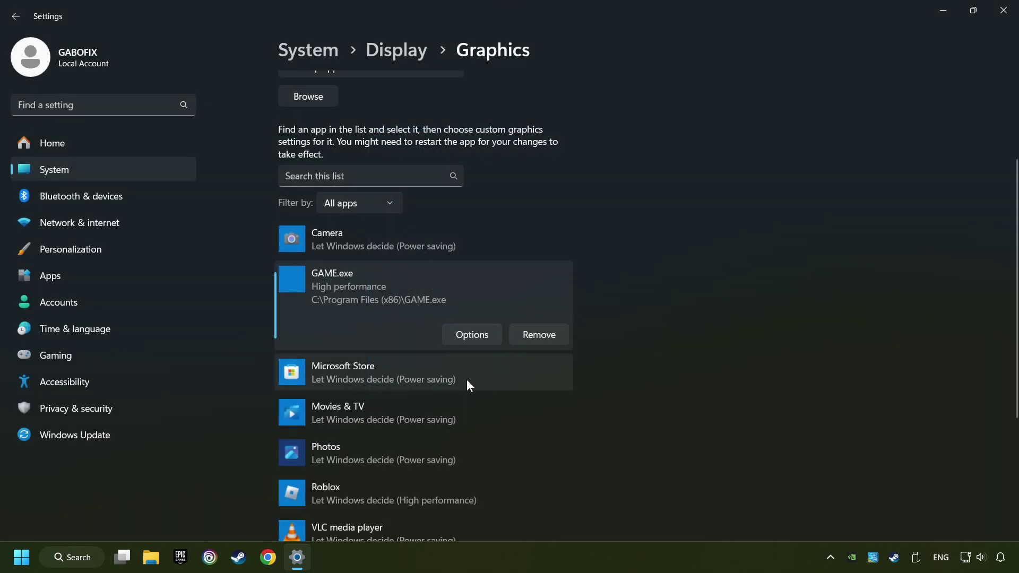
Open GAME.exe's Properties on the Compatibility tab
left_click(1004, 12)
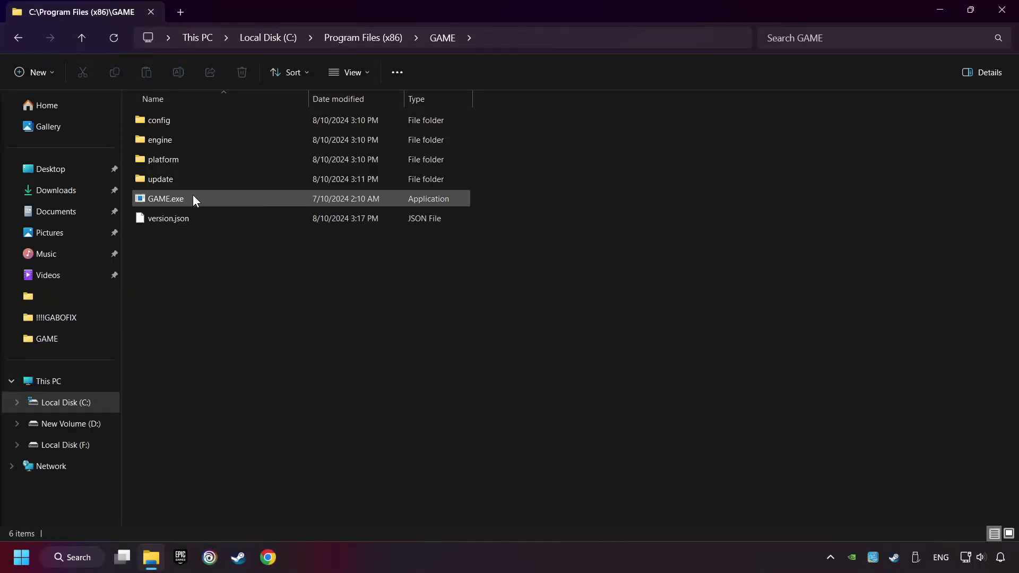
left_click(209, 196)
right_click(228, 197)
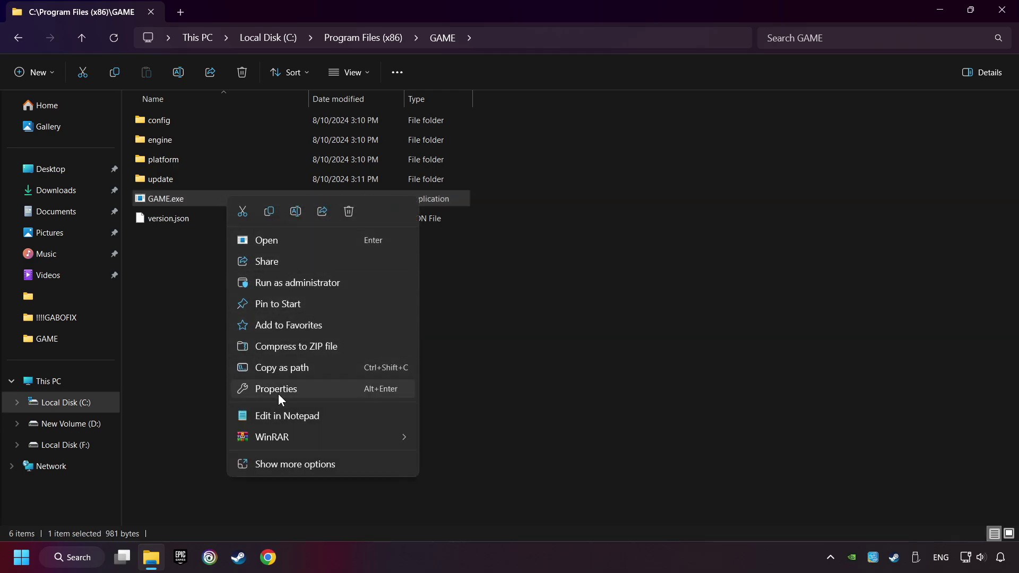
left_click(325, 389)
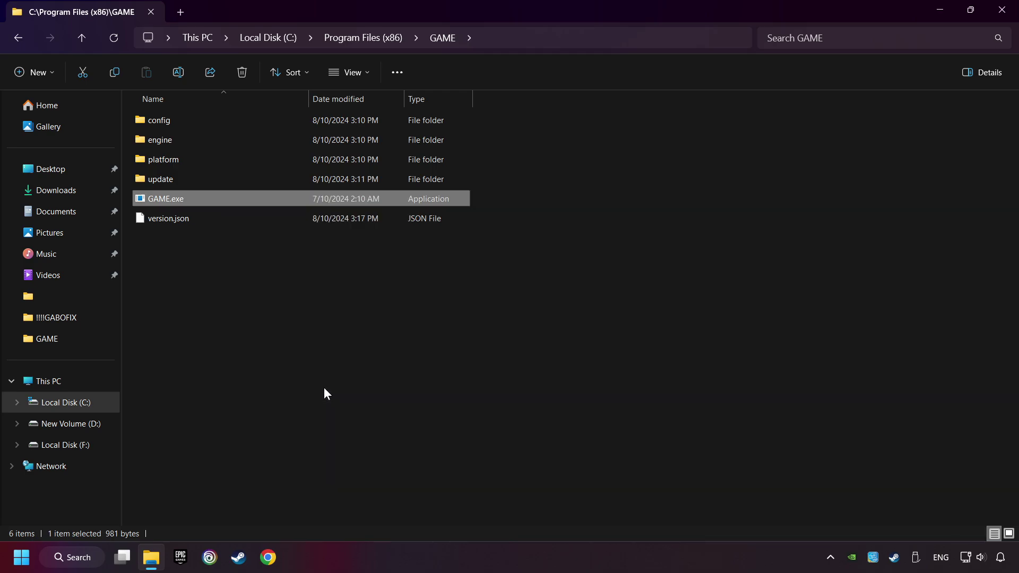
left_click_drag(341, 181, 464, 122)
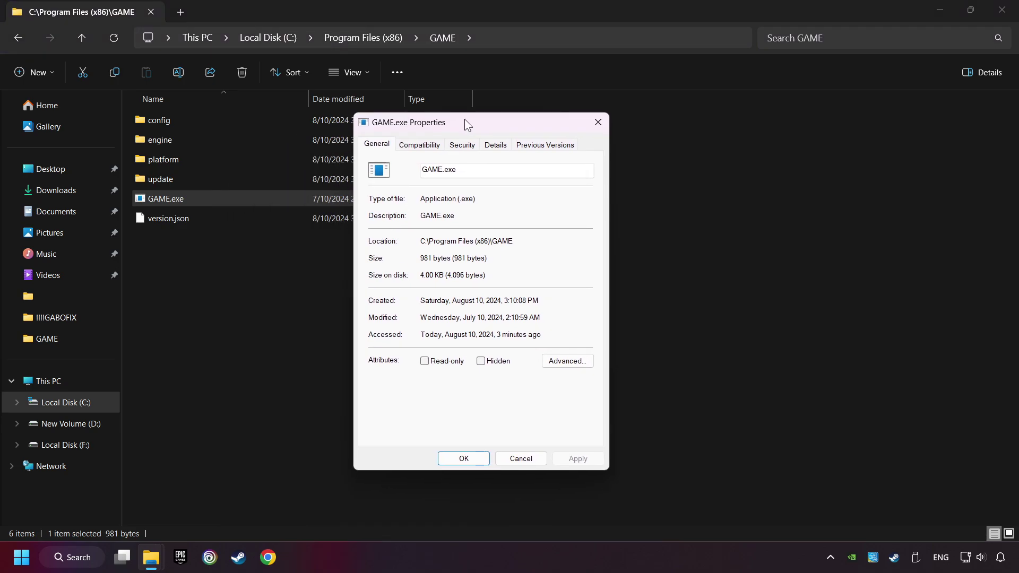
left_click(425, 150)
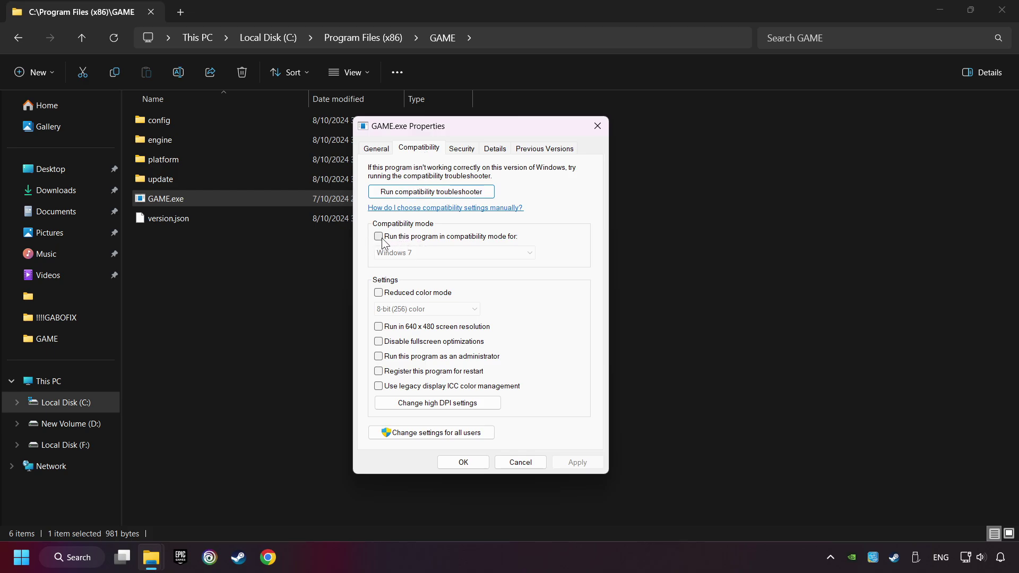
Enable Windows 8 compatibility mode, disable fullscreen optimizations, run as administrator, and apply
left_click(404, 239)
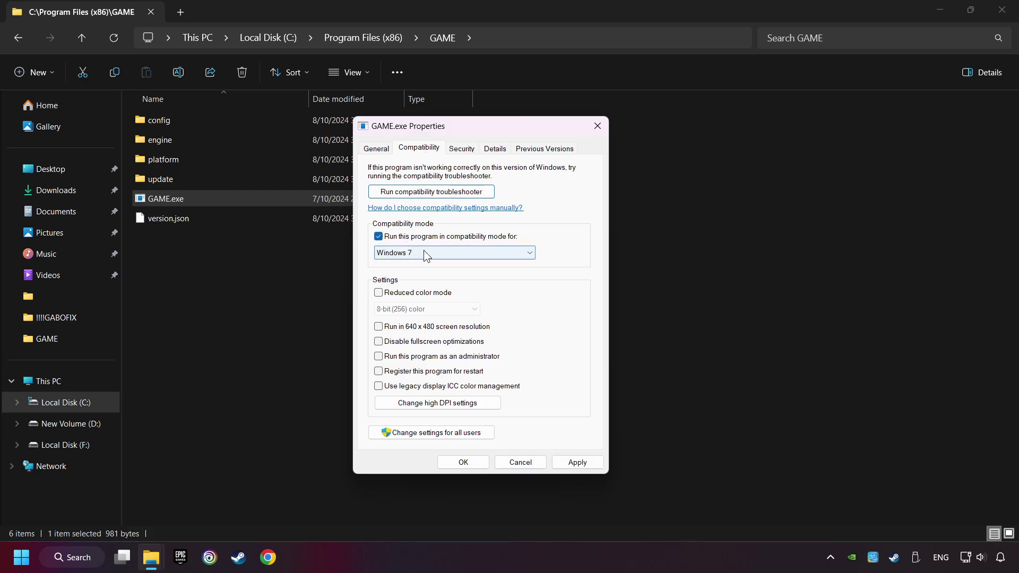
left_click(424, 252)
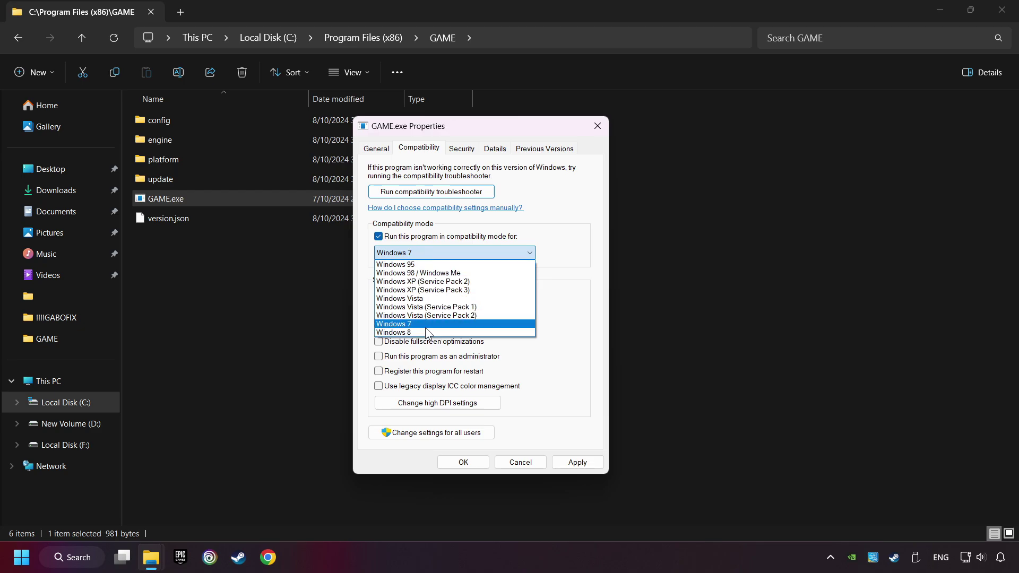
left_click(452, 333)
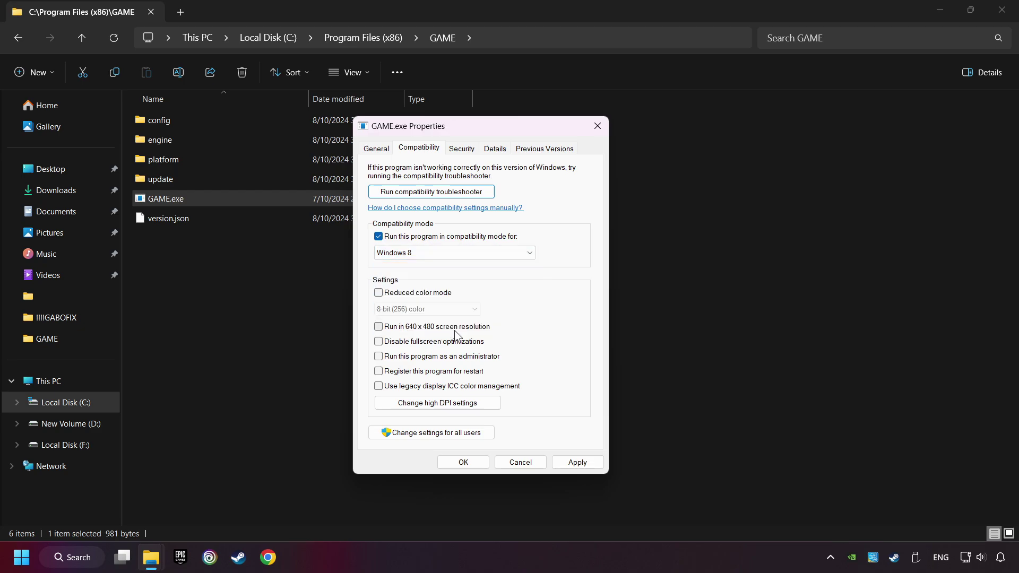
left_click(393, 347)
left_click(380, 358)
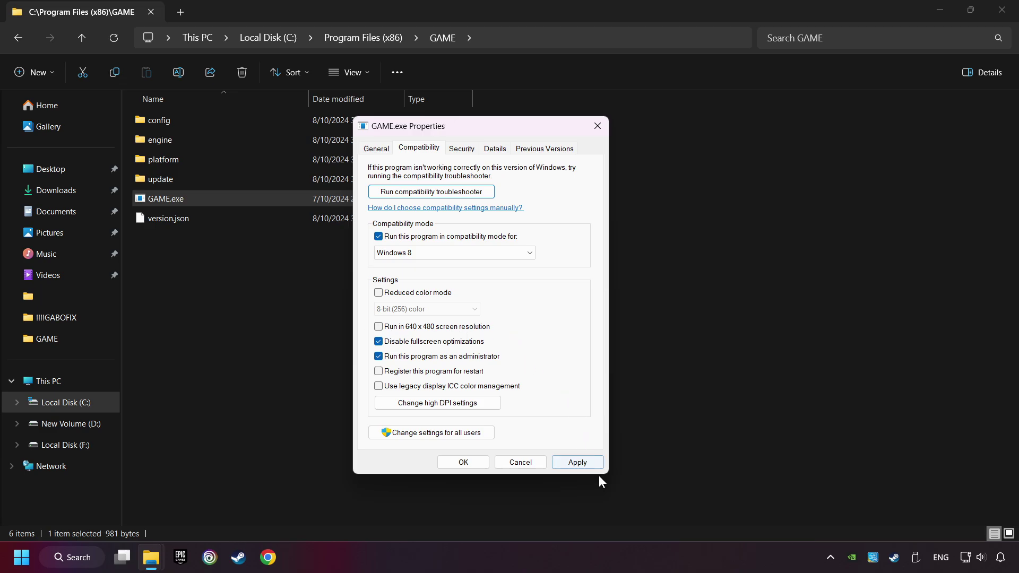
left_click(584, 466)
left_click(463, 464)
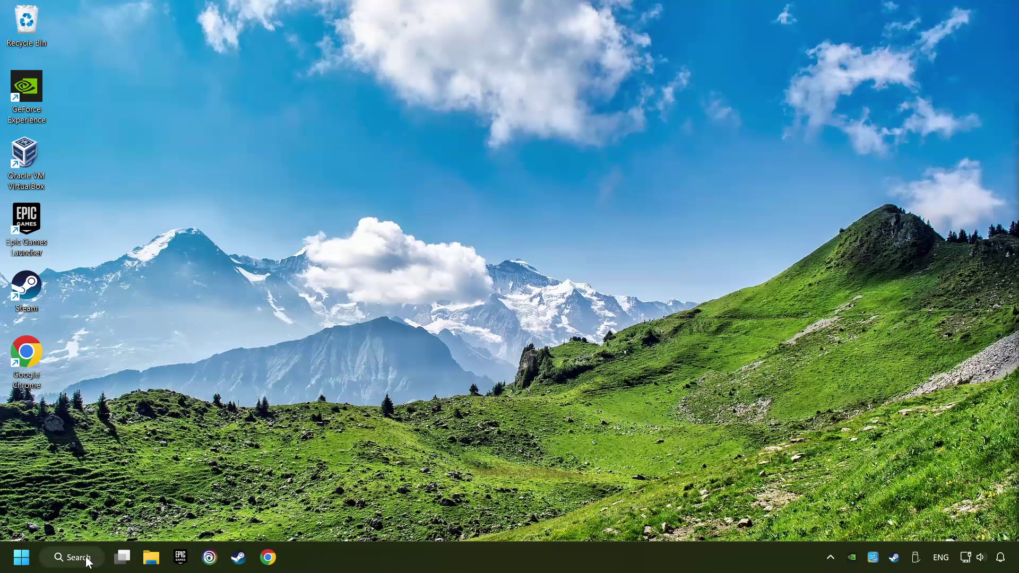
Run Windows Update's check for updates, confirm the PC is up to date, and close Settings
left_click(77, 558)
type("updates")
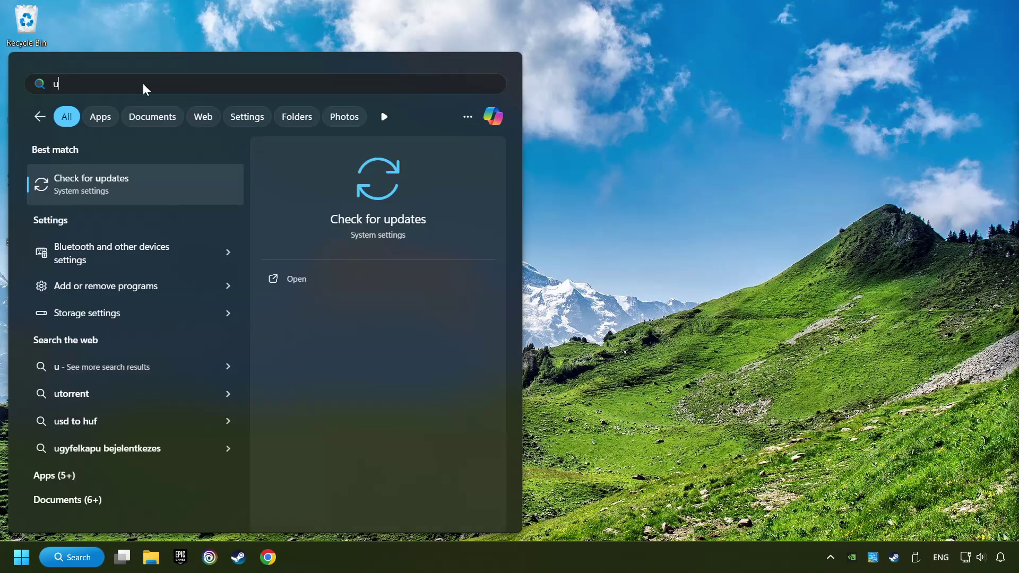
left_click(96, 182)
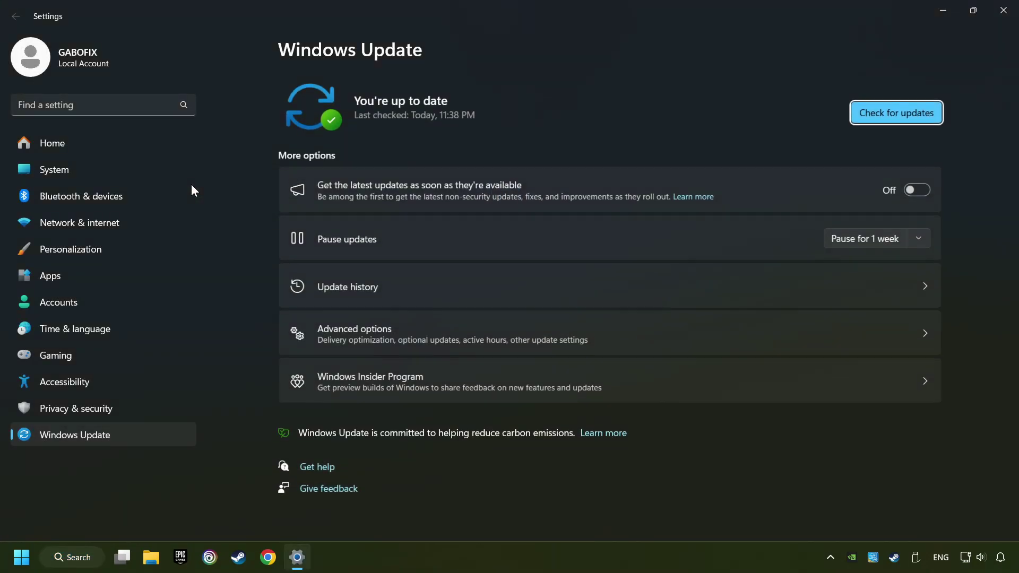
left_click(908, 116)
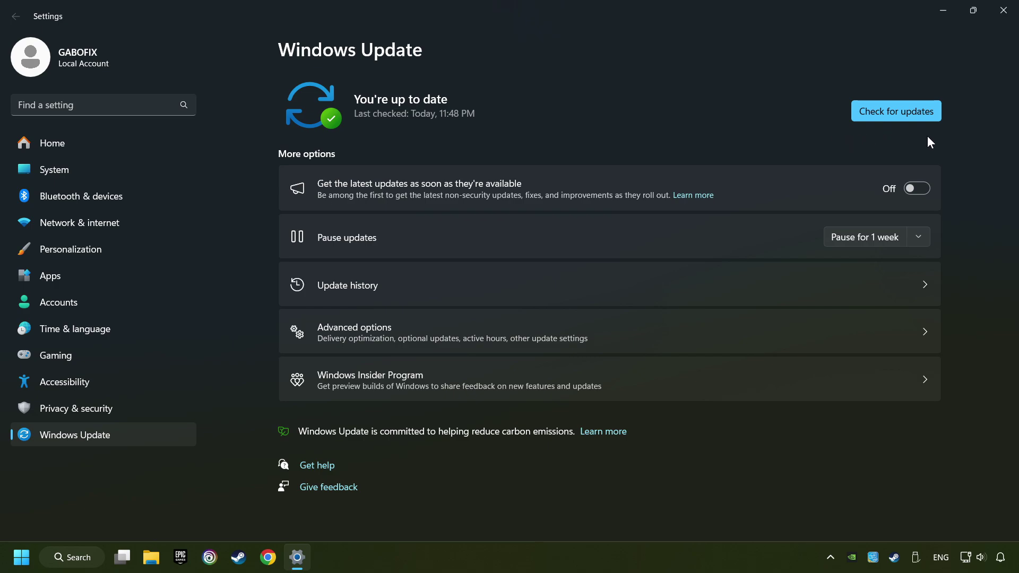
left_click(1003, 19)
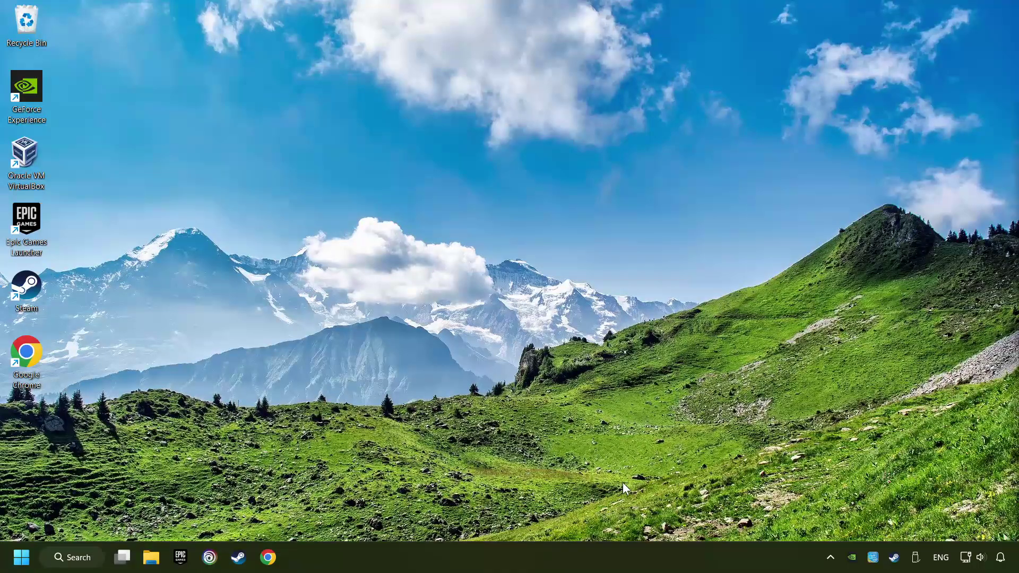
In Task Manager's Startup apps, disable Microsoft To Do and Microsoft Teams (personal)
right_click(502, 556)
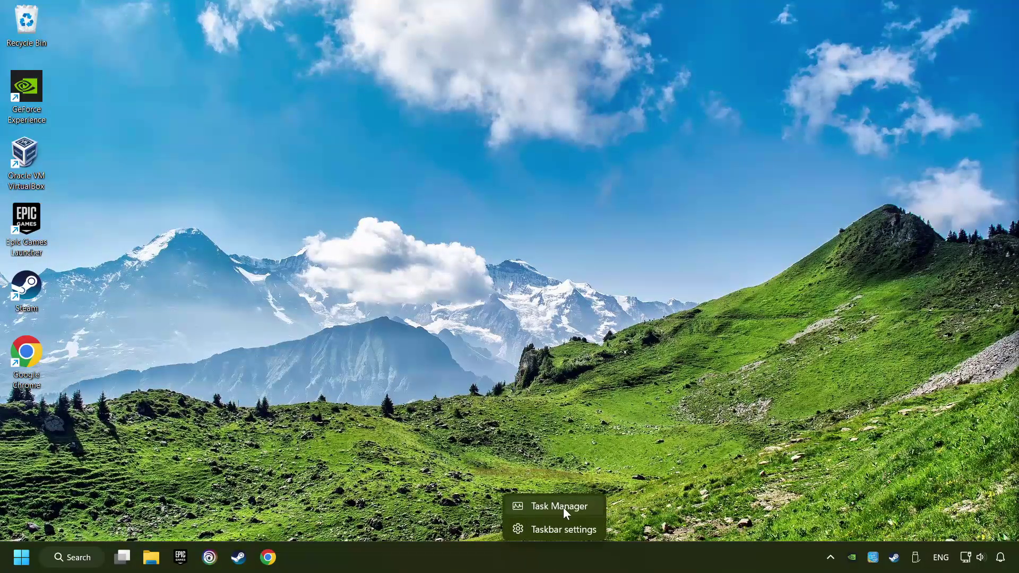
left_click(582, 507)
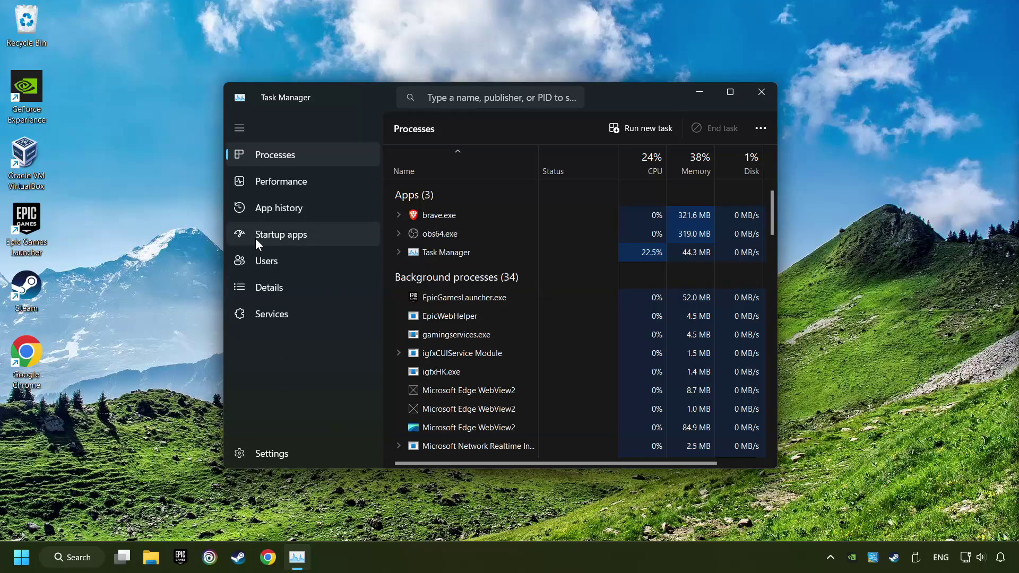
left_click(328, 236)
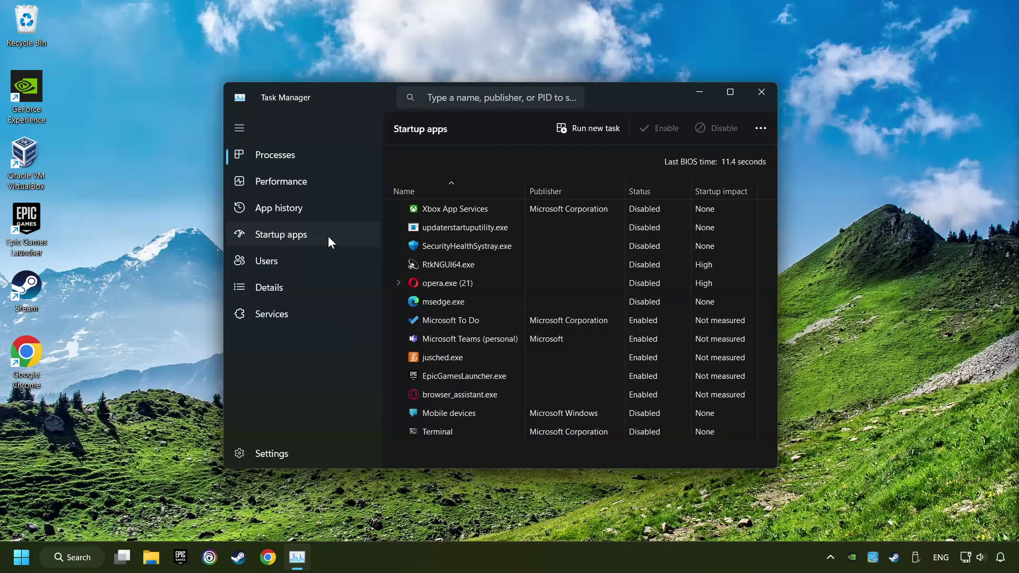
left_click(553, 320)
left_click(719, 134)
left_click(651, 341)
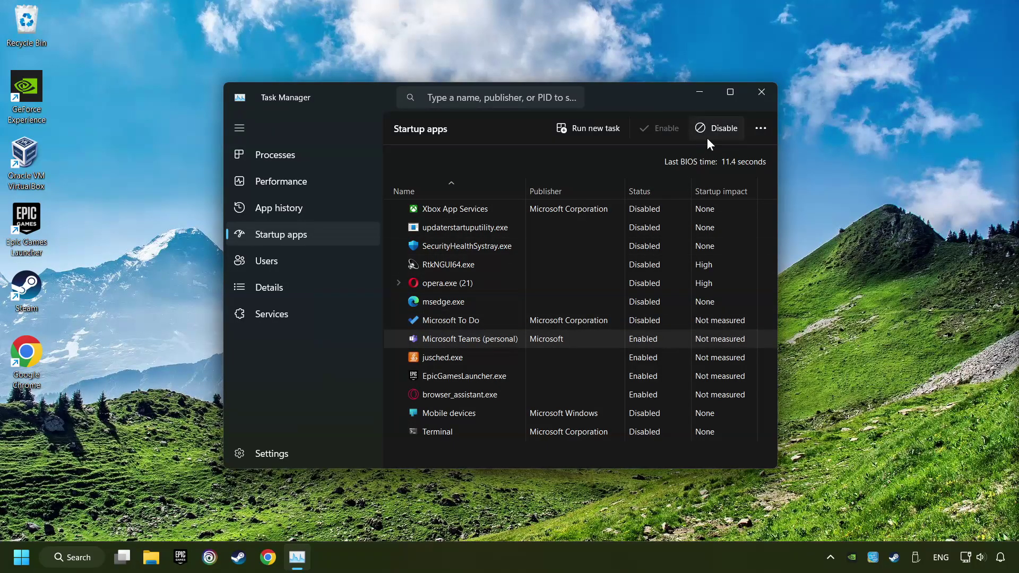
left_click(717, 136)
Disable jusched.exe, EpicGamesLauncher.exe and browser_assistant.exe at startup, then close Task Manager
left_click(671, 359)
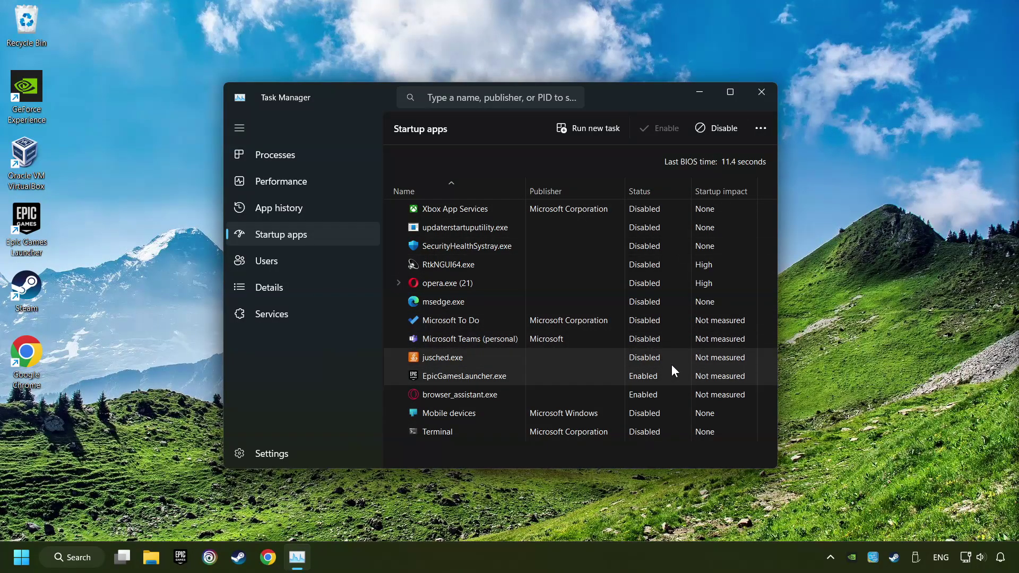
left_click(726, 132)
left_click(725, 130)
left_click(684, 393)
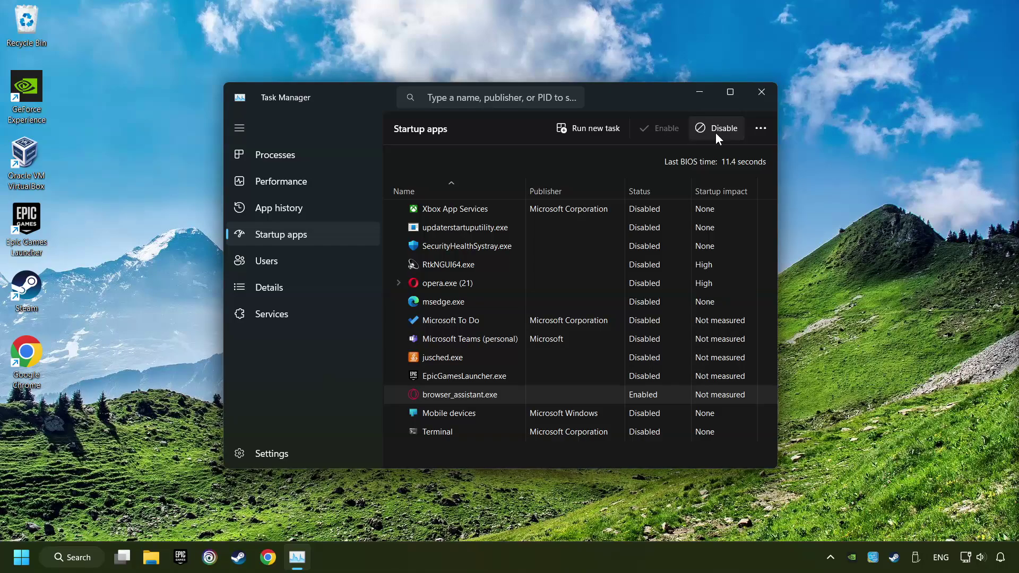
left_click(716, 133)
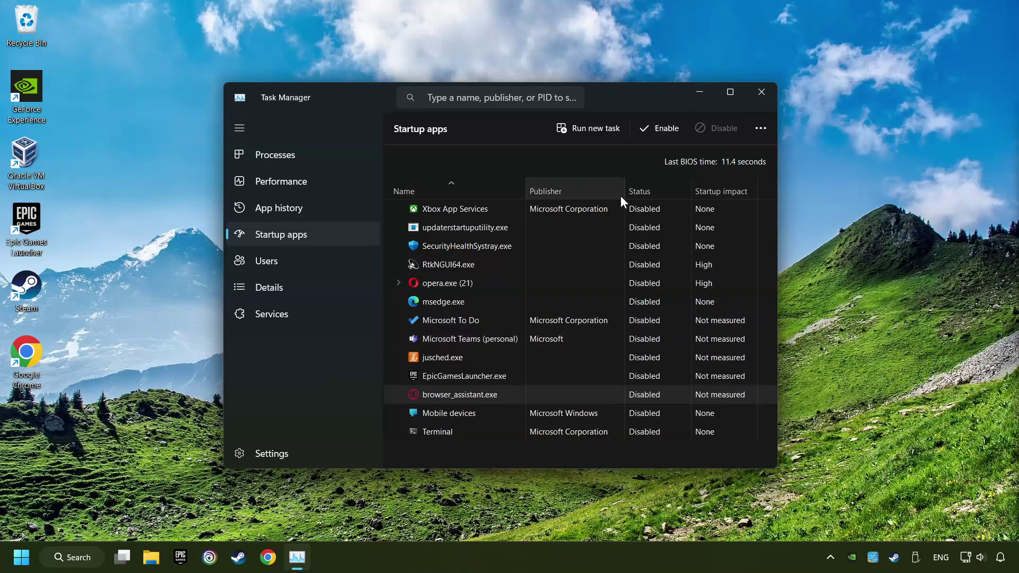
left_click(758, 93)
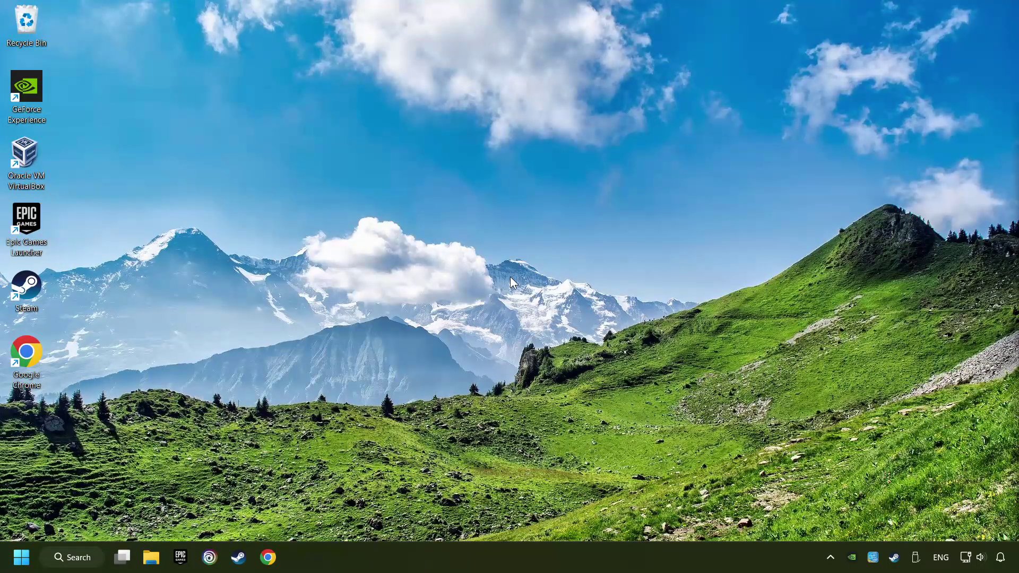
Allow GAME.exe through Windows Defender Firewall on Public as well as Private networks and save
left_click(85, 559)
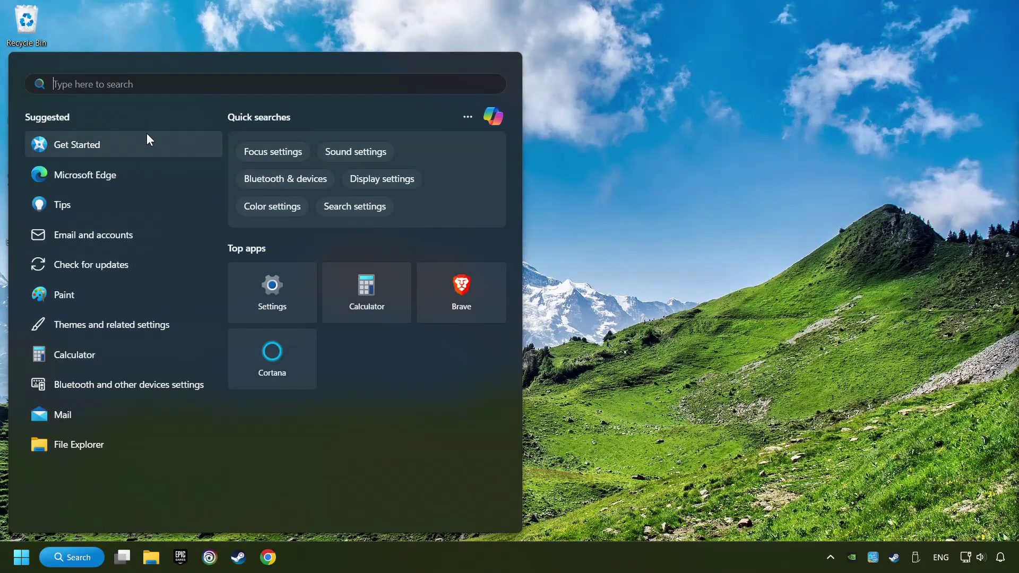
type("firewall")
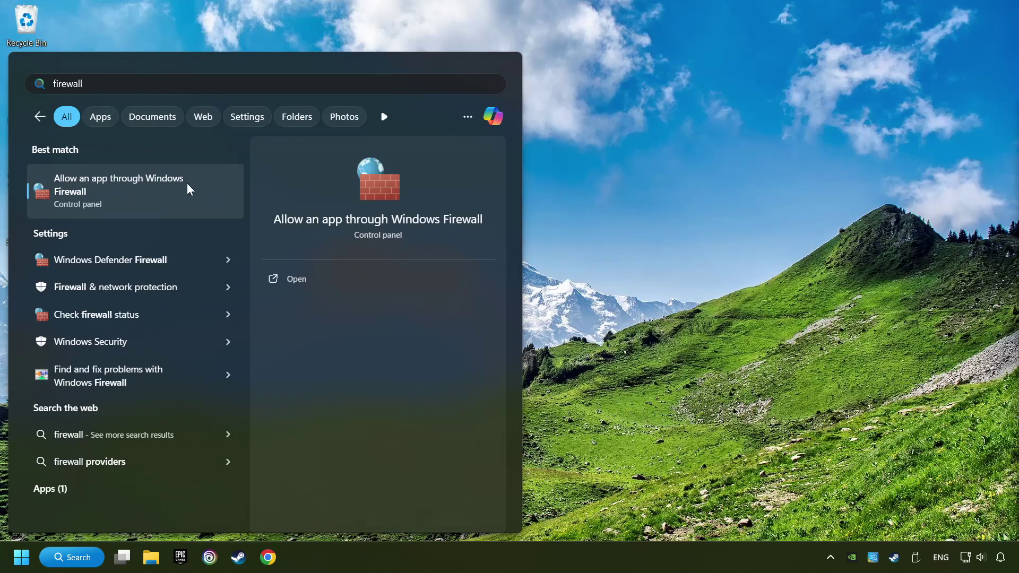
left_click(211, 185)
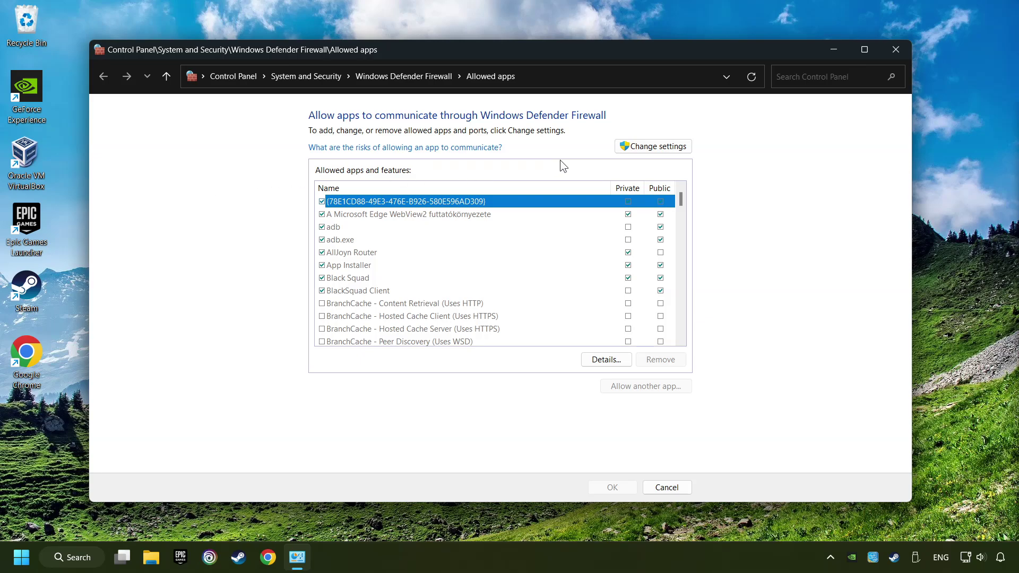
left_click(670, 151)
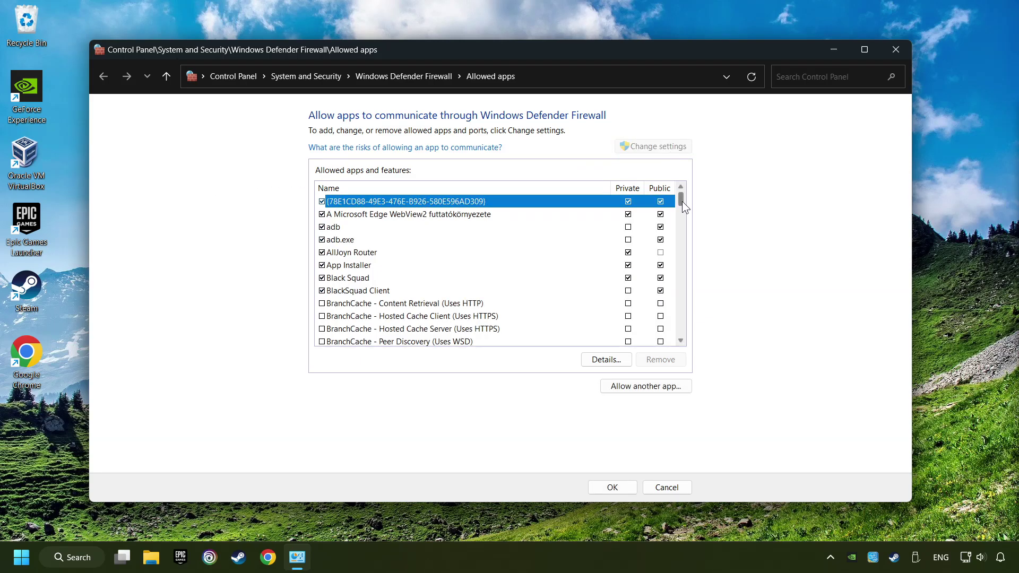
mouse_move(683, 202)
left_mouse_down()
mouse_move(675, 252)
mouse_move(674, 219)
left_mouse_up()
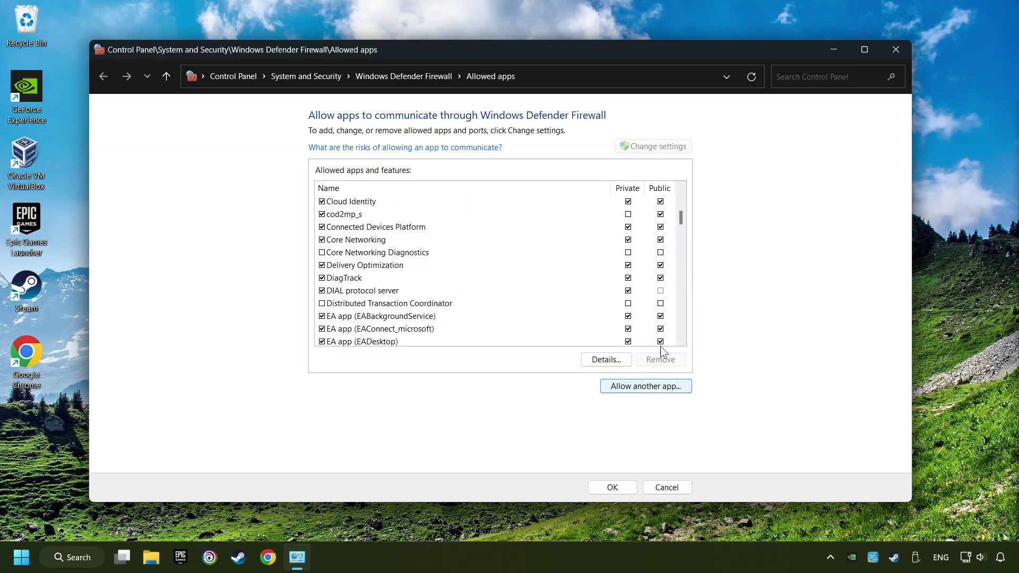
scroll(683, 218, "down", 6)
left_click(659, 215)
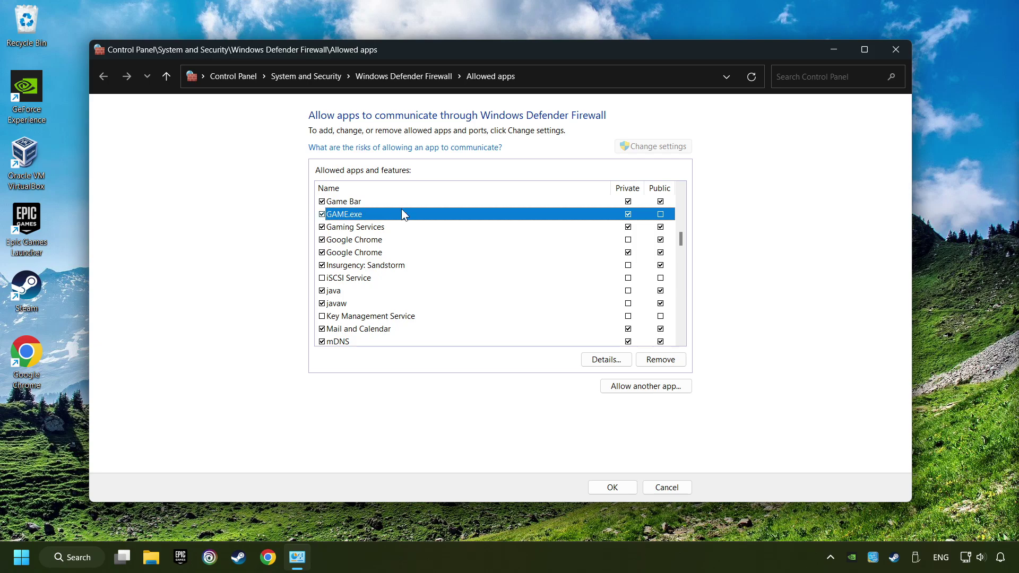
left_click(661, 214)
left_click(616, 489)
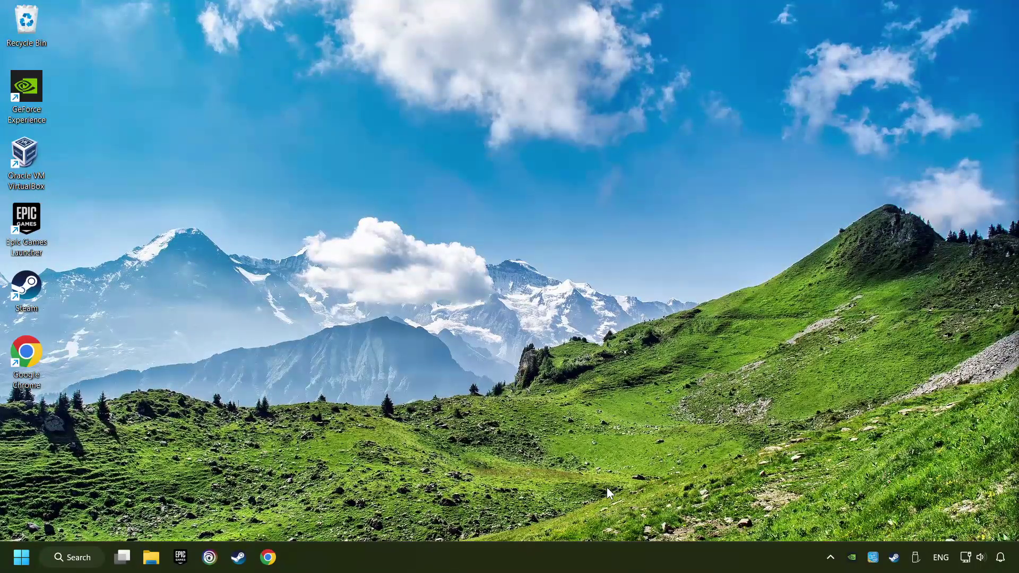
Open Command Prompt as administrator and run sfc /scannow
left_click(96, 563)
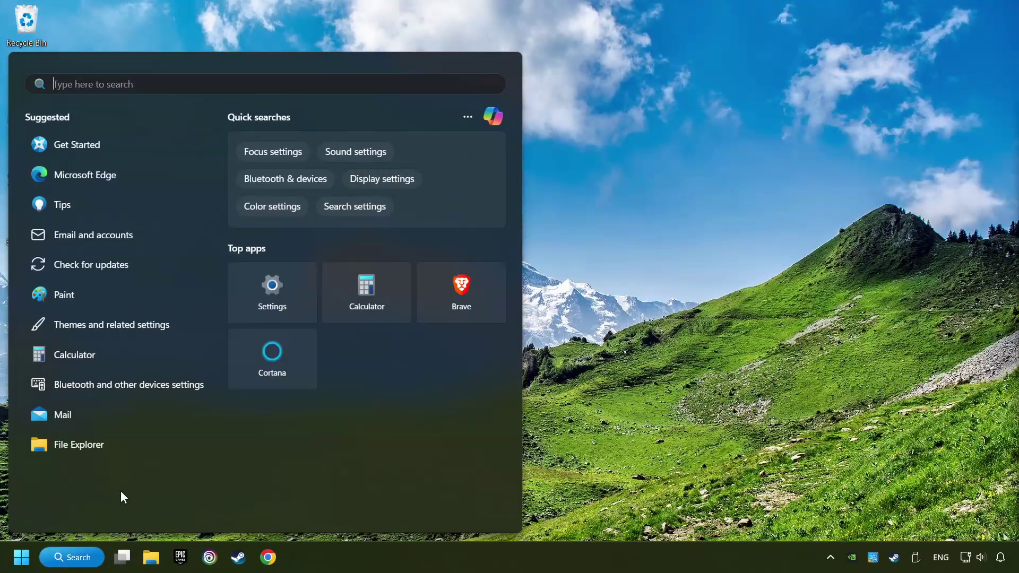
type("cmd")
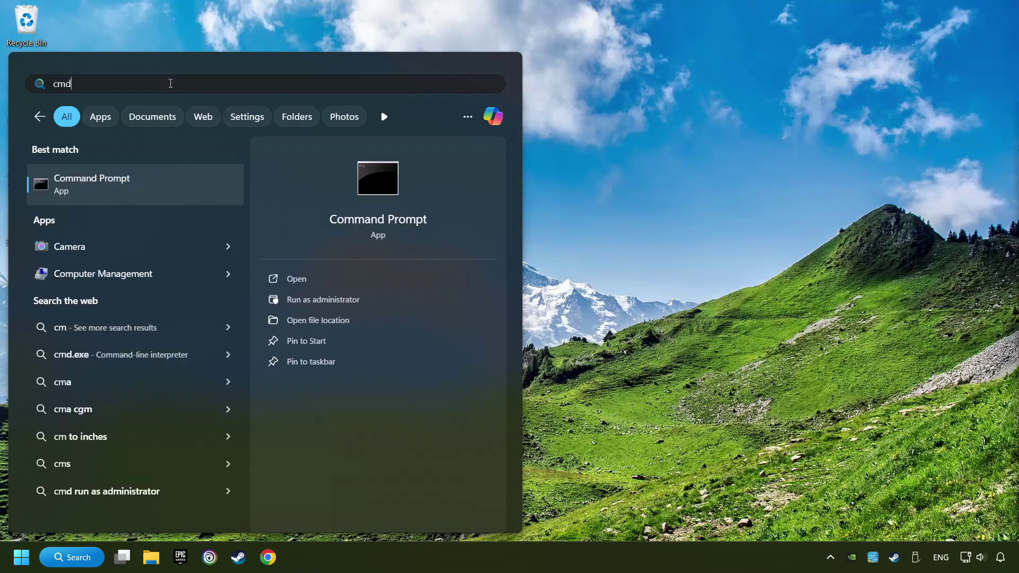
right_click(198, 184)
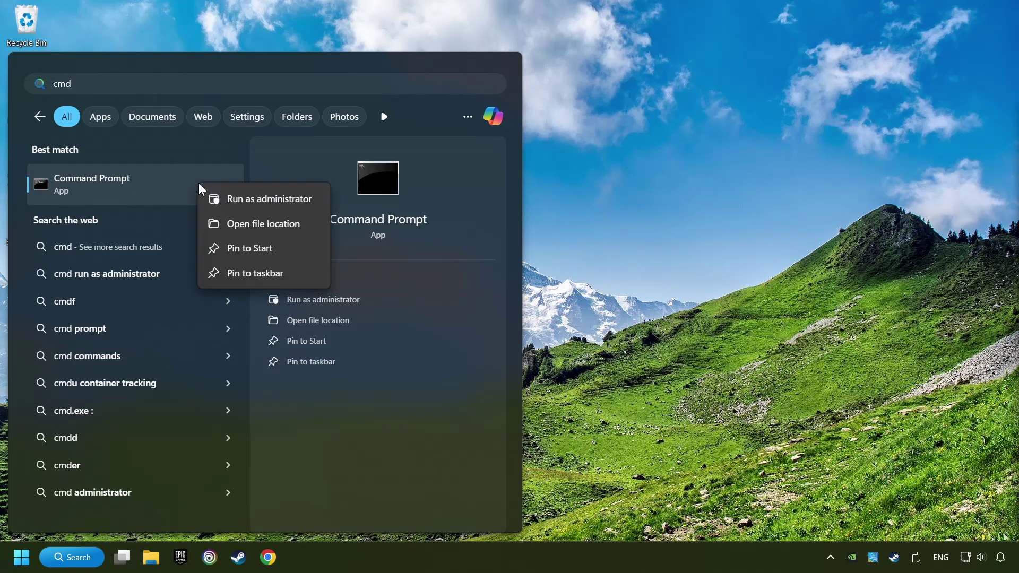
left_click(256, 201)
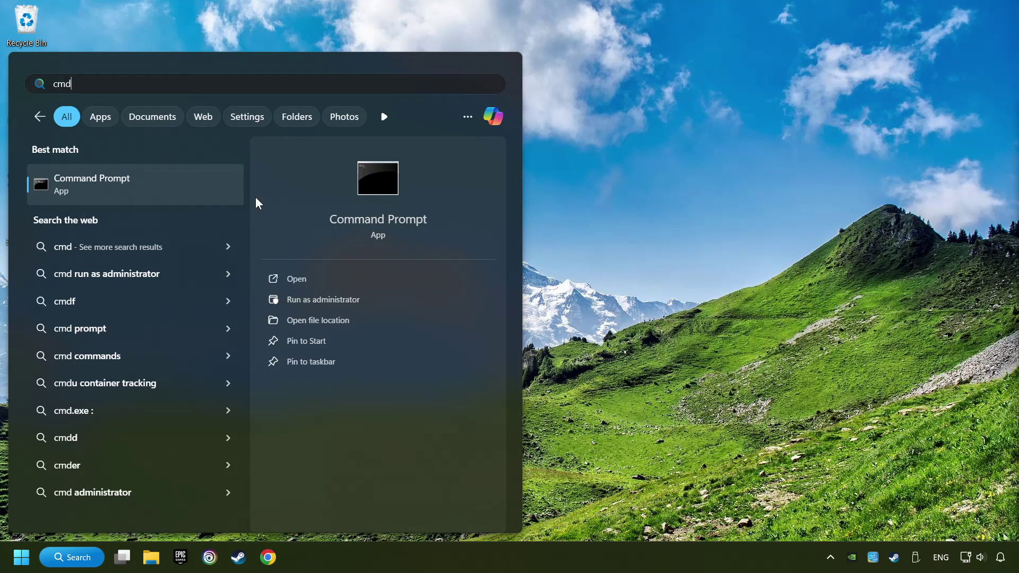
left_click_drag(275, 103, 366, 110)
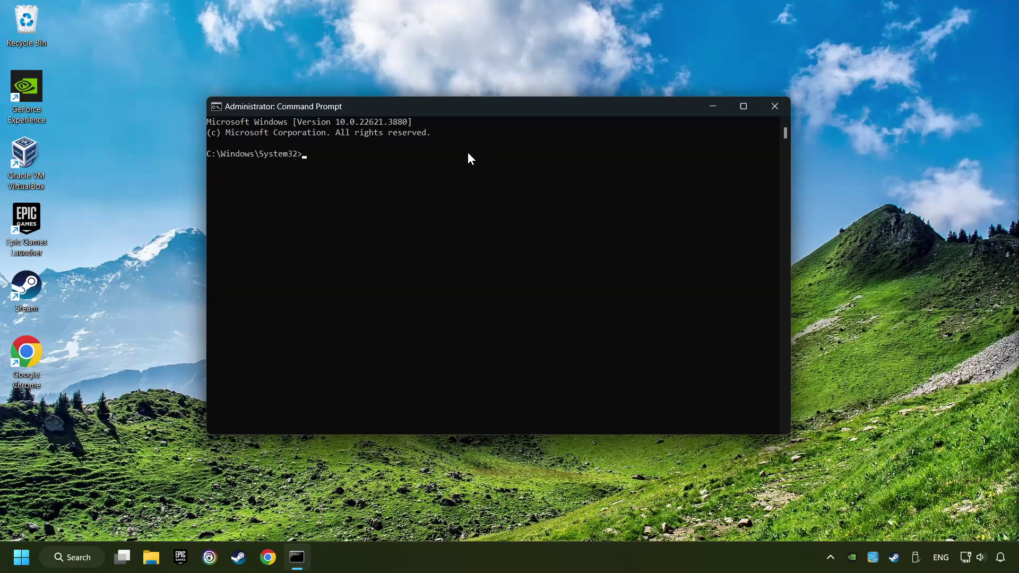
type("sfc /scannow")
key("Return")
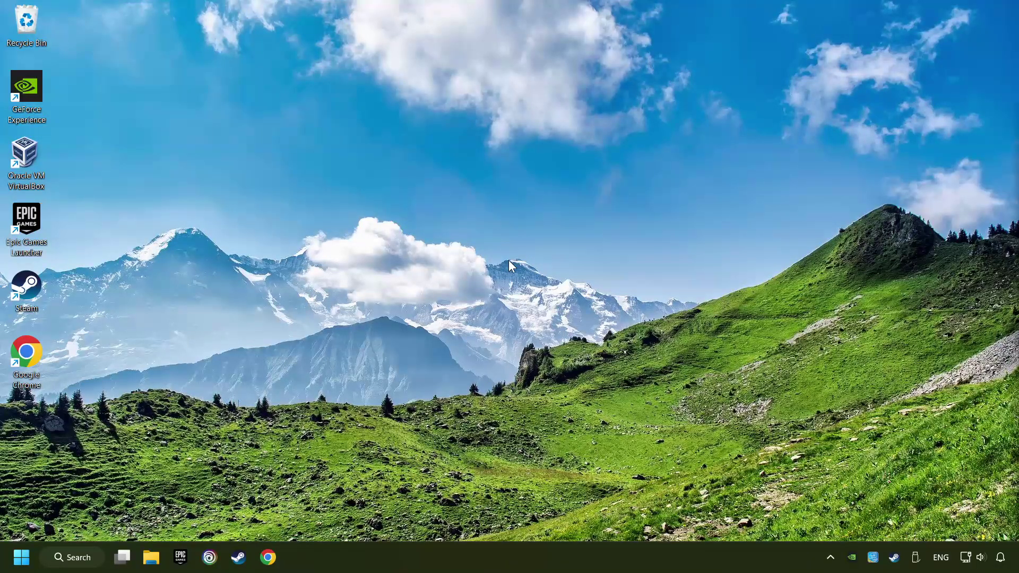
Restart the PC, then turn on automatic time and sync the clock with time.windows.com
left_click(22, 558)
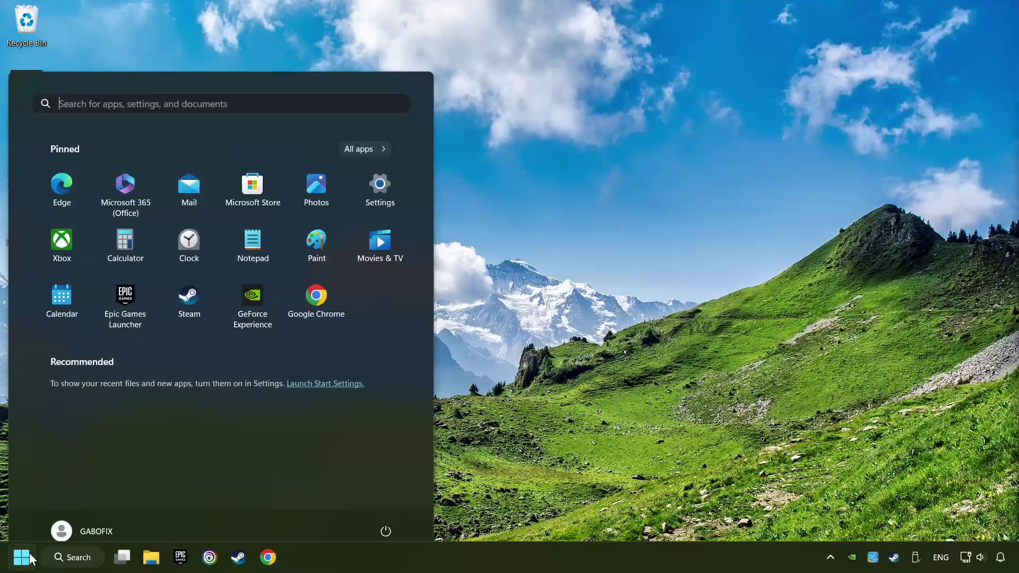
left_click(386, 512)
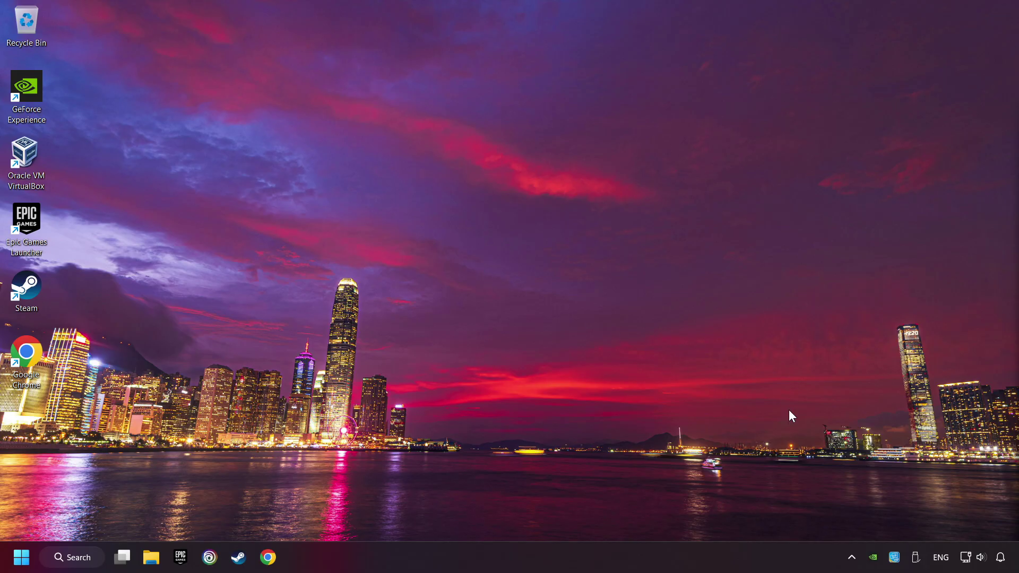
right_click(1001, 558)
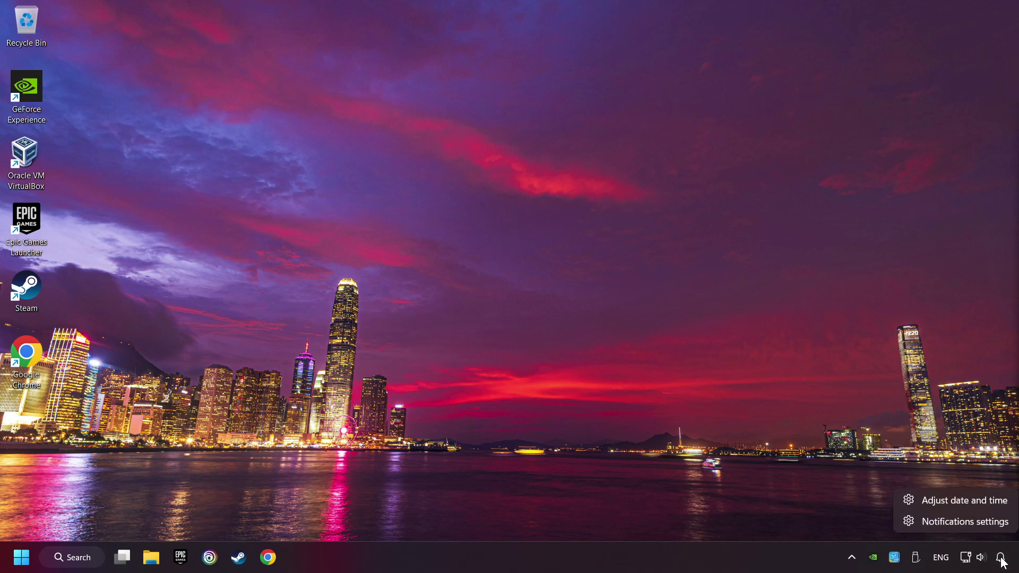
left_click(1003, 506)
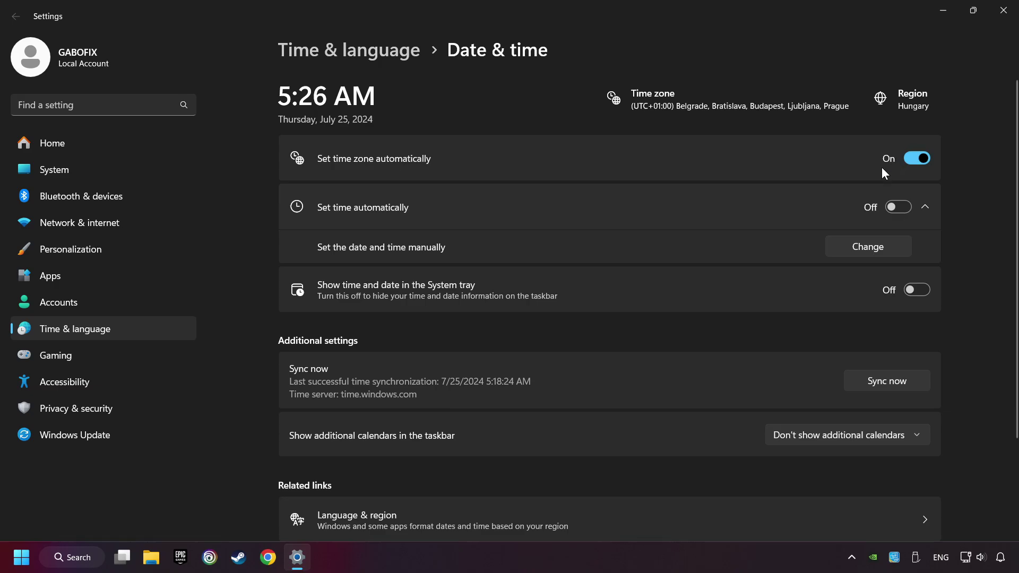
left_click(902, 207)
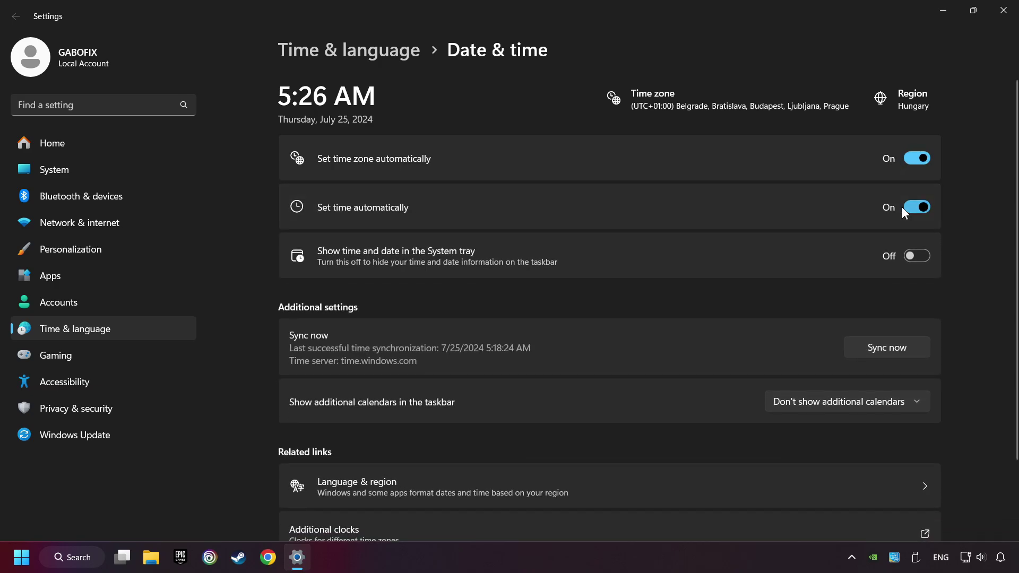
left_click(916, 353)
left_click(1003, 11)
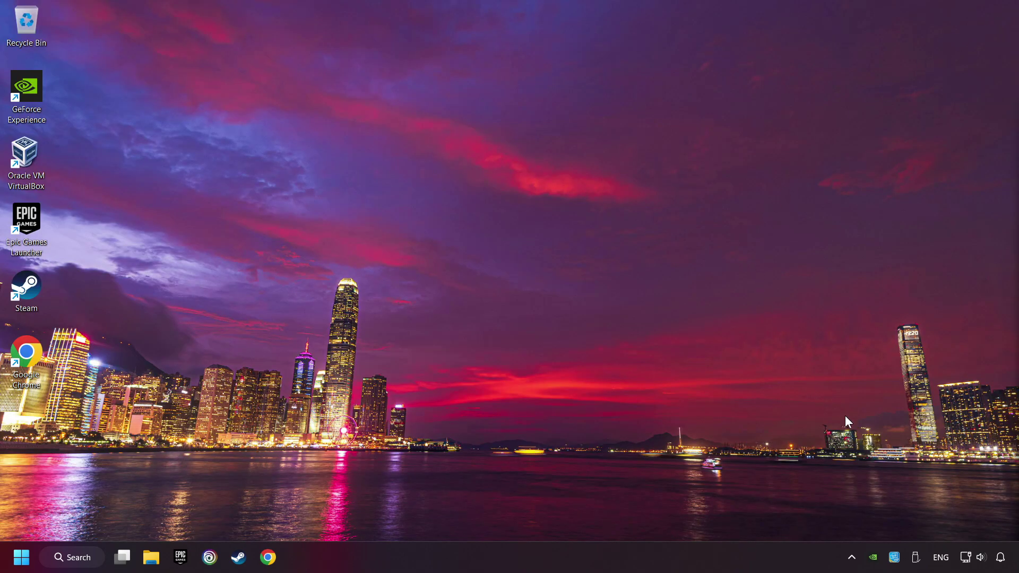
Save the manual proxy setup with the proxy server left Off, then close Settings
right_click(966, 557)
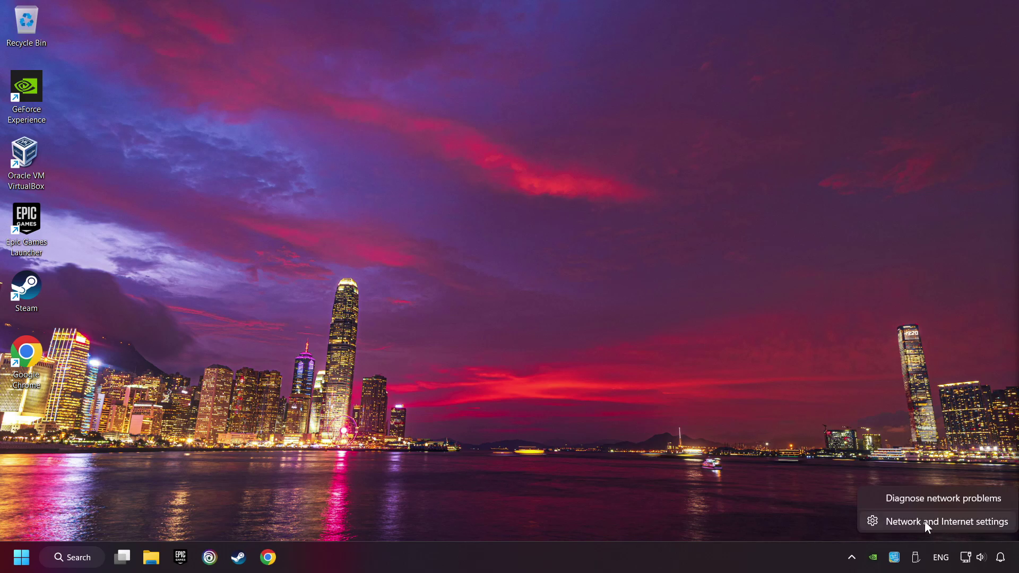
left_click(973, 526)
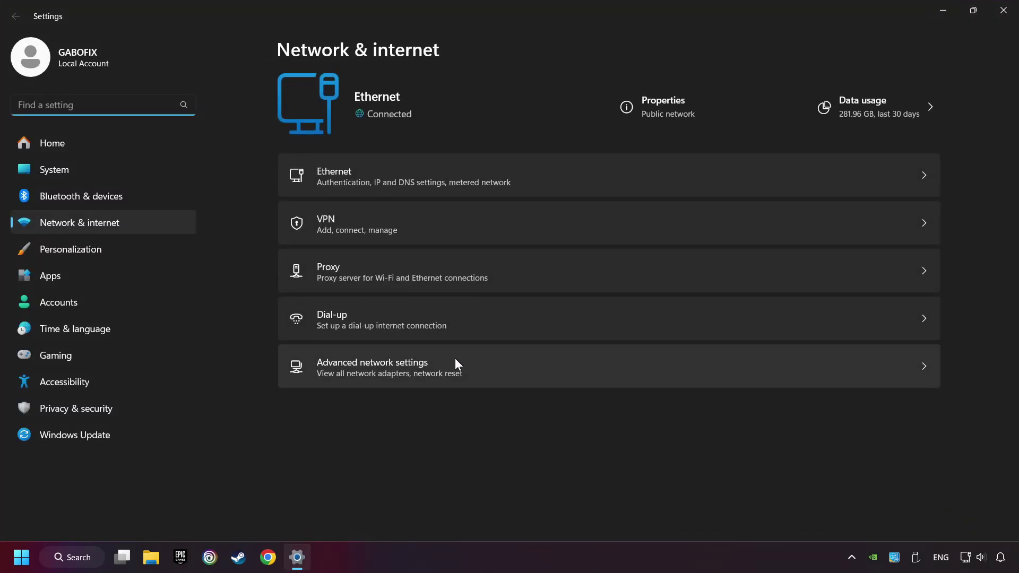
left_click(533, 269)
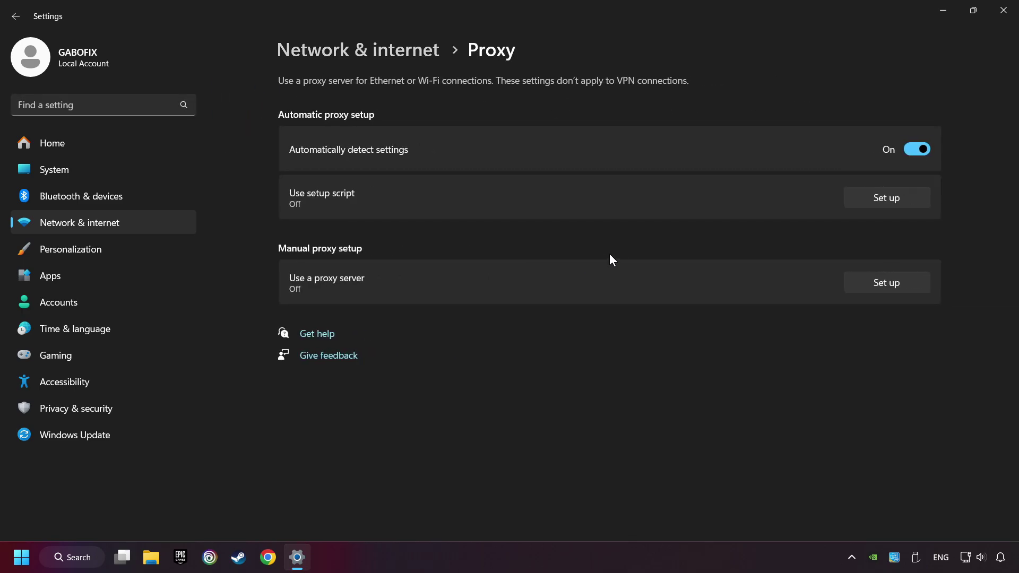
left_click(888, 287)
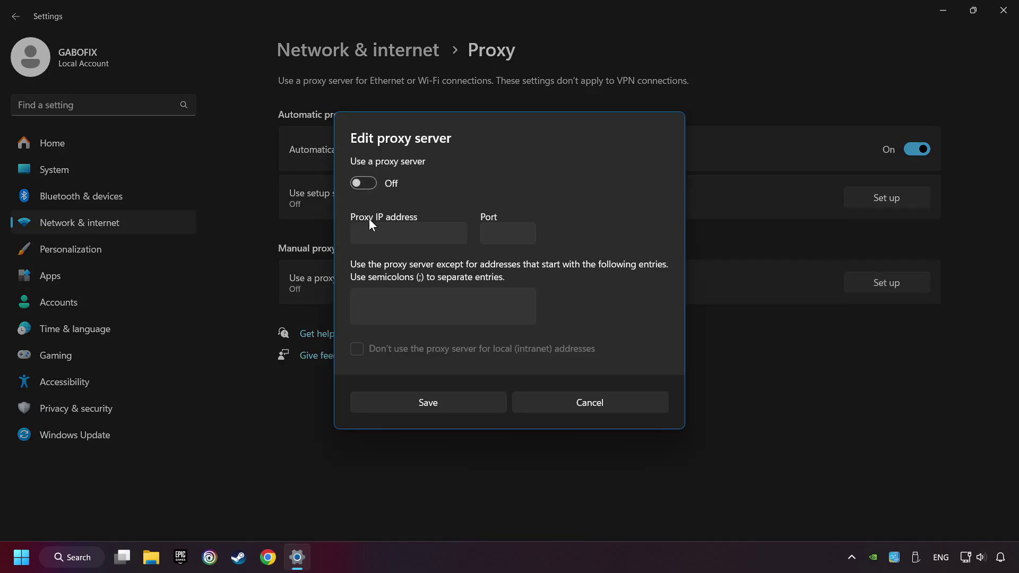
left_click(449, 405)
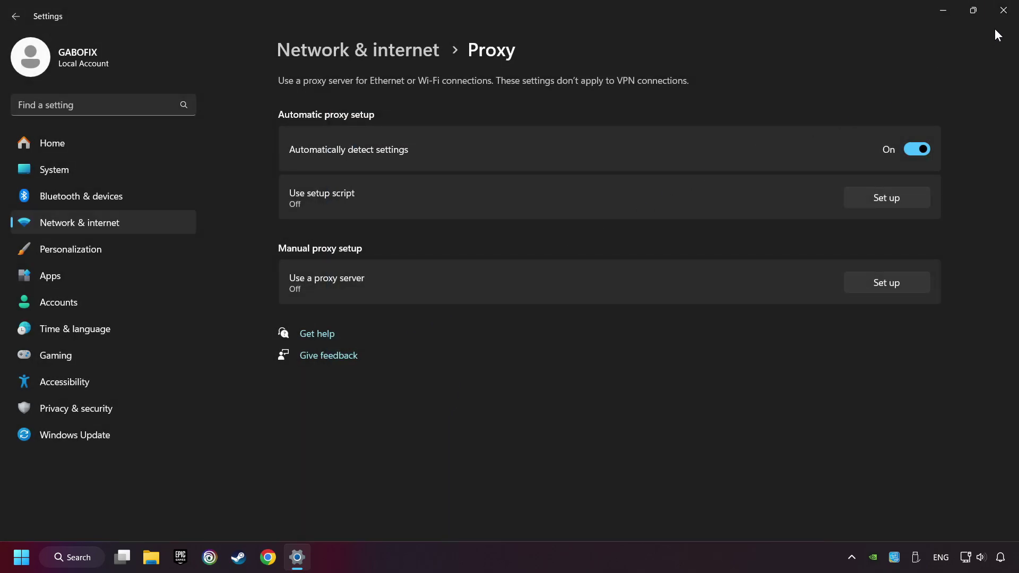
left_click(1004, 15)
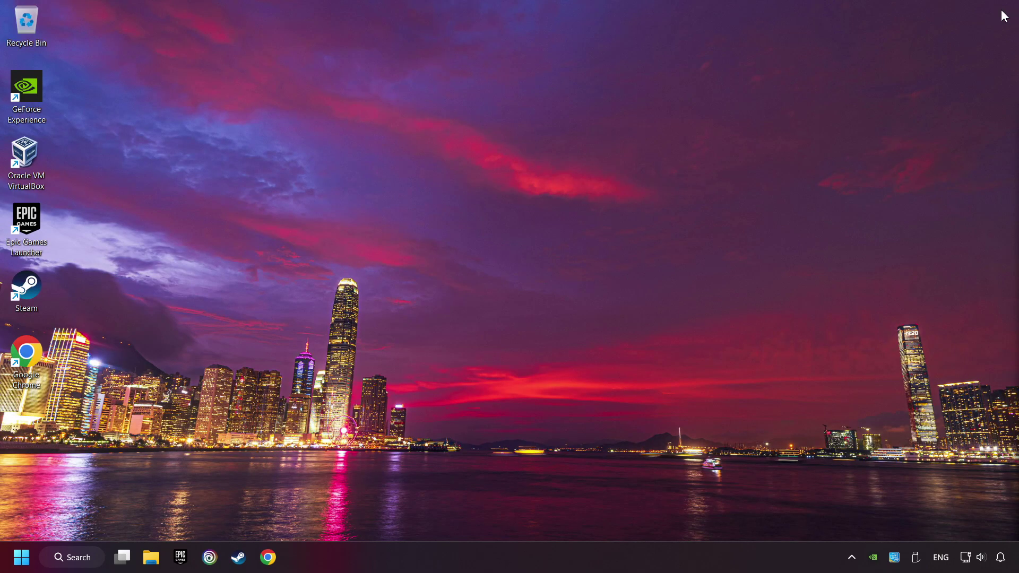
Search for cmd and run Command Prompt as administrator
left_click(84, 564)
type("cmd")
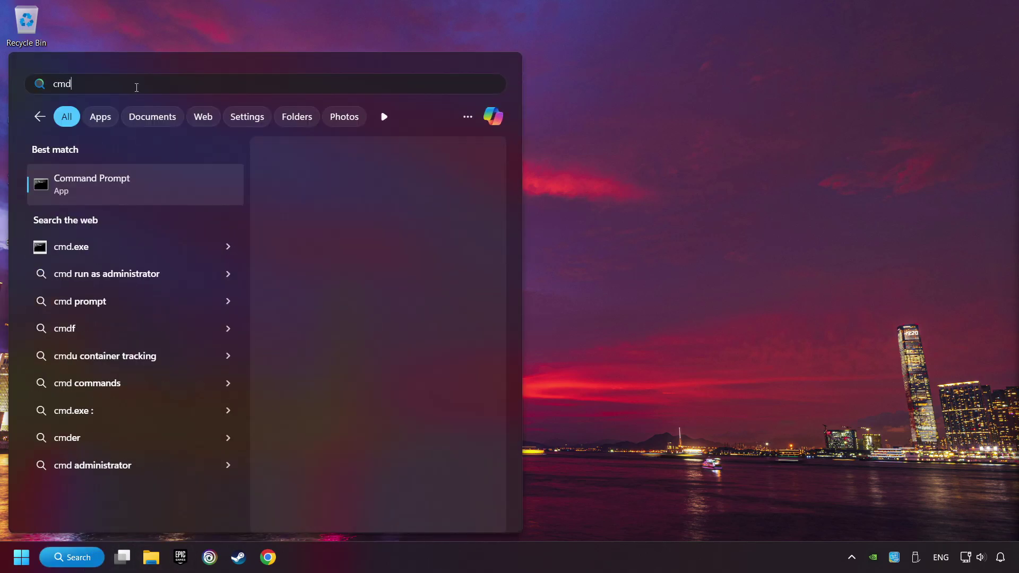
right_click(183, 181)
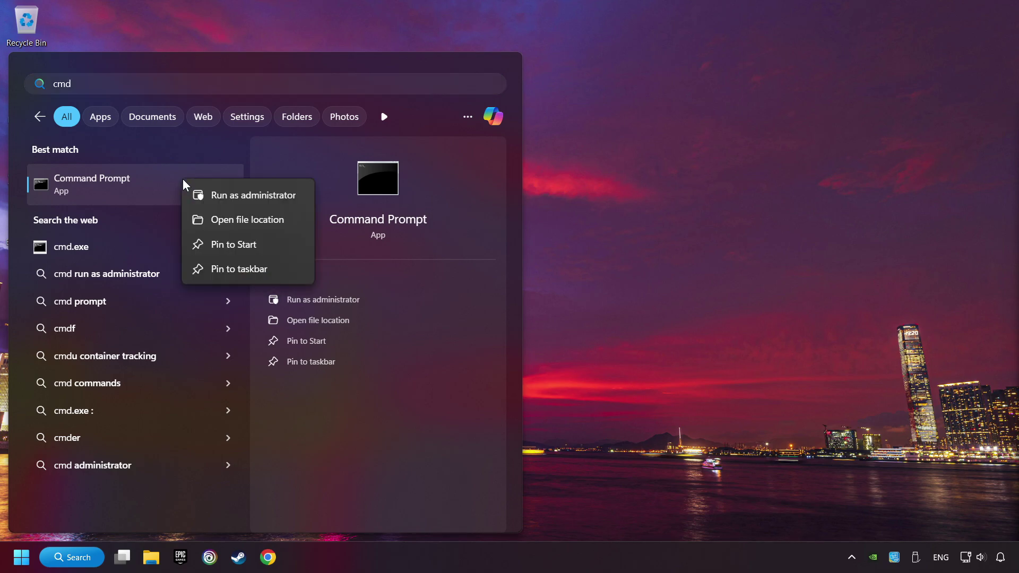
left_click(238, 196)
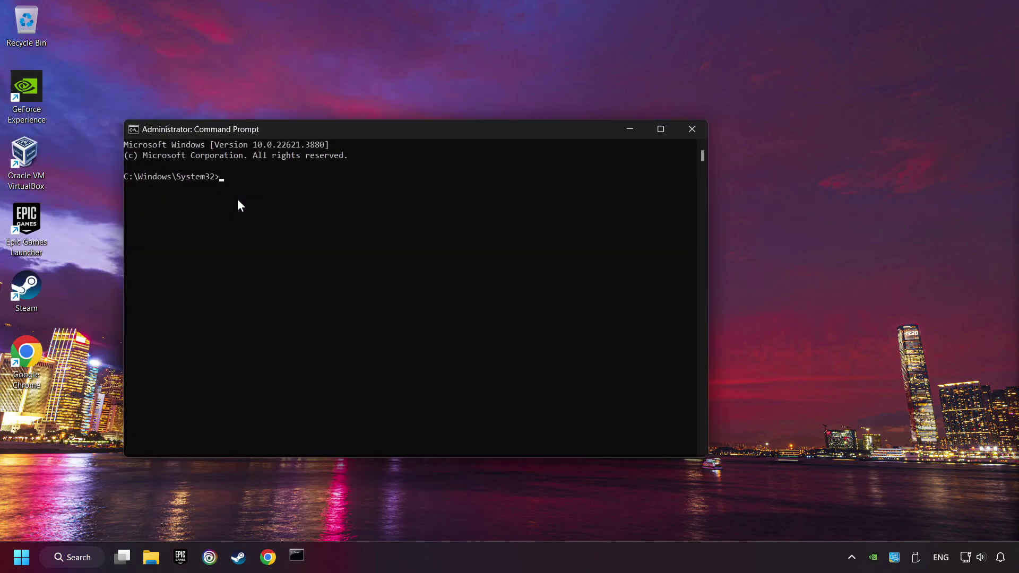
Place Command Prompt beside commands.txt and run ipconfig /flushdns
left_click_drag(300, 127, 188, 18)
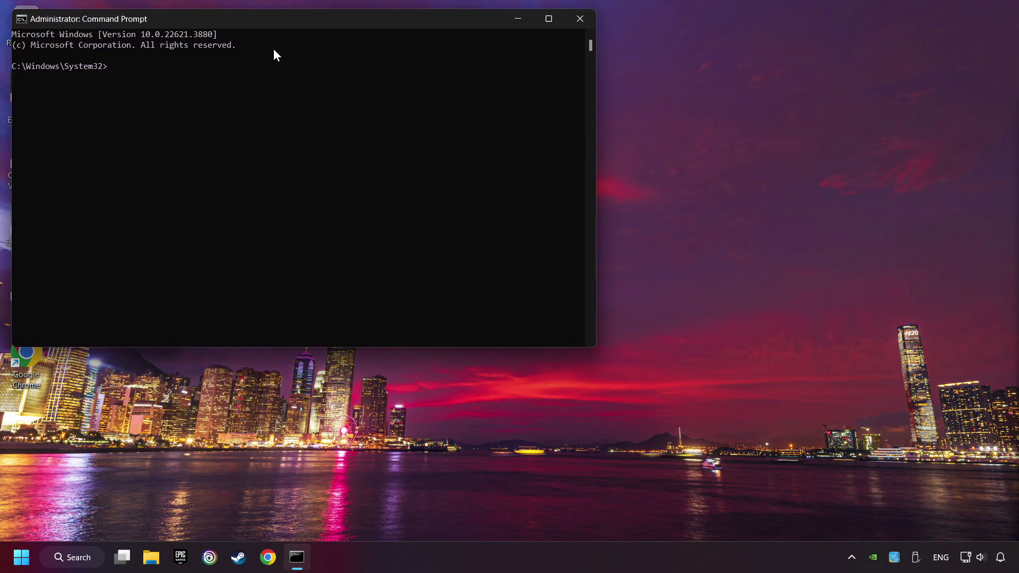
left_click_drag(1018, 418, 771, 315)
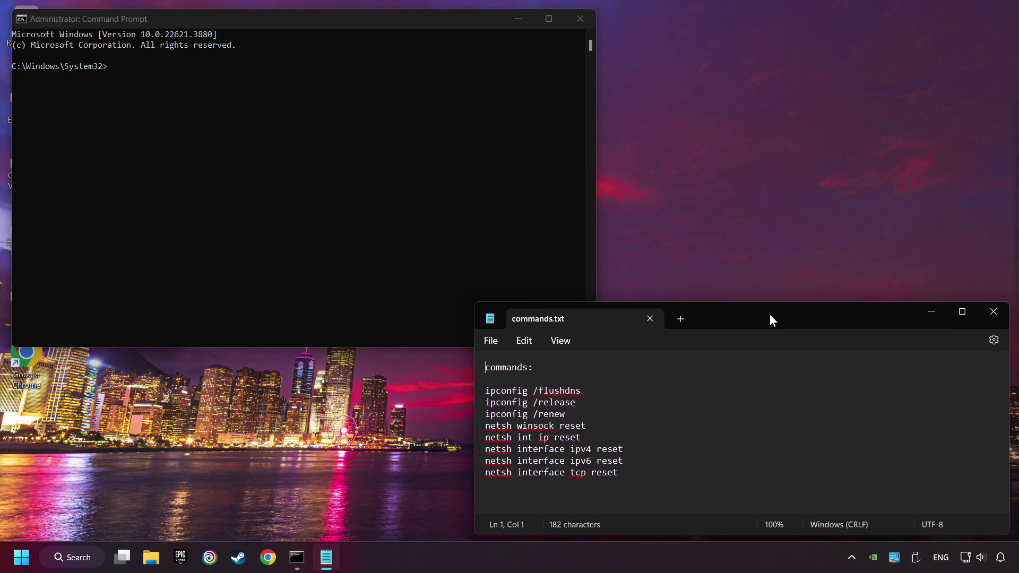
left_click_drag(603, 395, 473, 390)
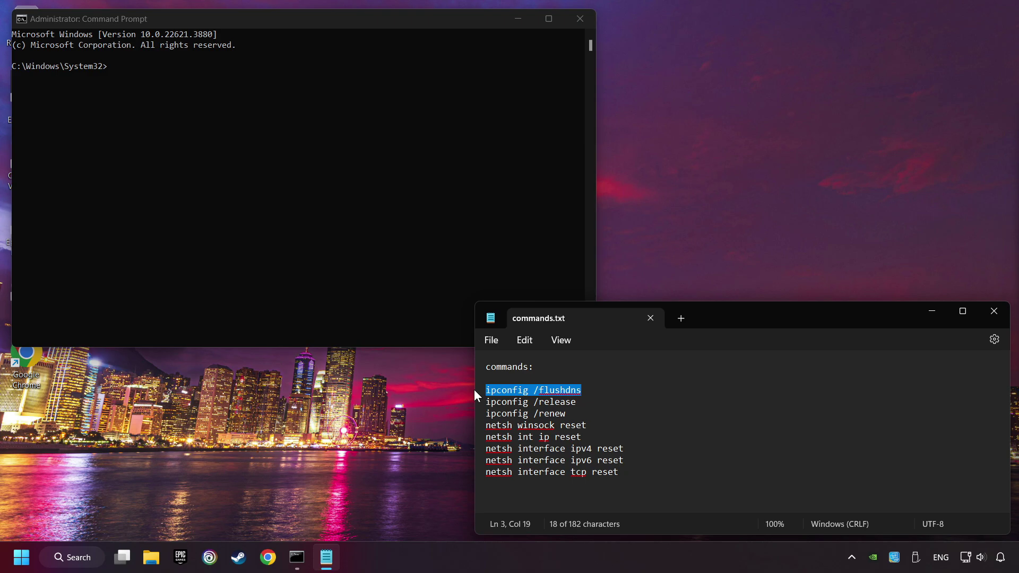
left_click(240, 113)
type("ipconfig /flushdns")
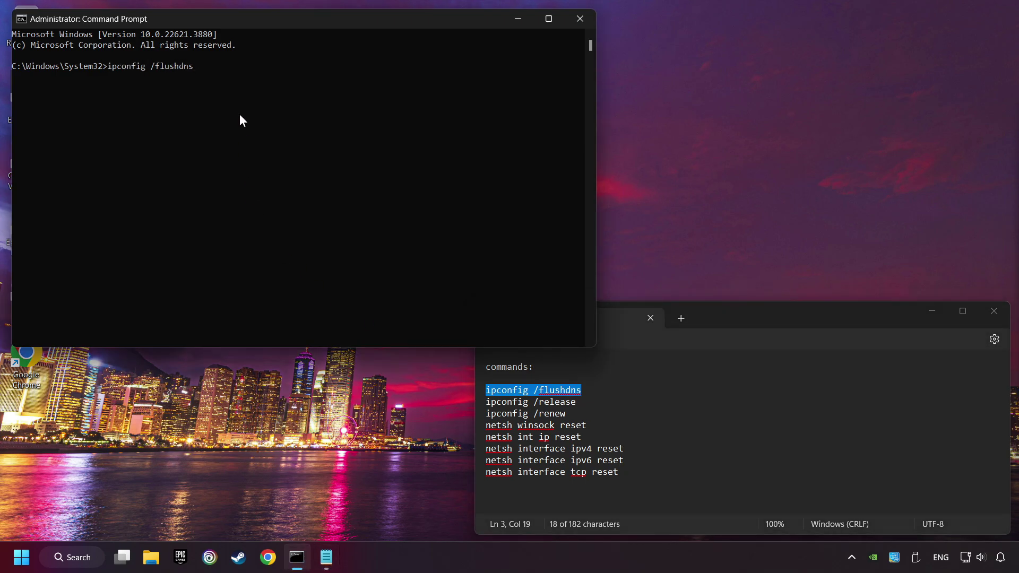
key("Return")
Release and renew the IP address with ipconfig /release and ipconfig /renew
left_click_drag(592, 404, 462, 403)
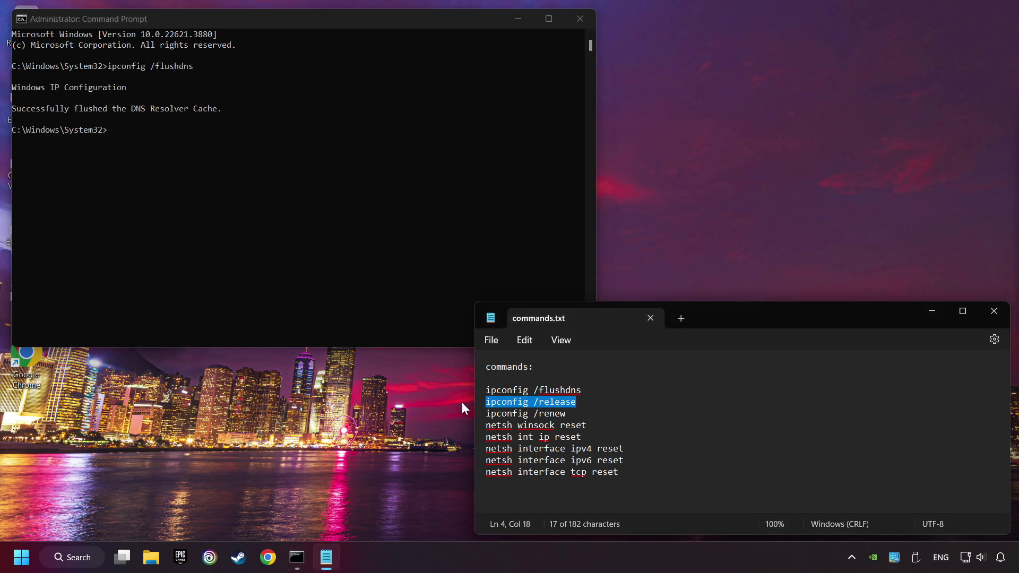
key("ctrl+c")
left_click(298, 205)
key("ctrl+v")
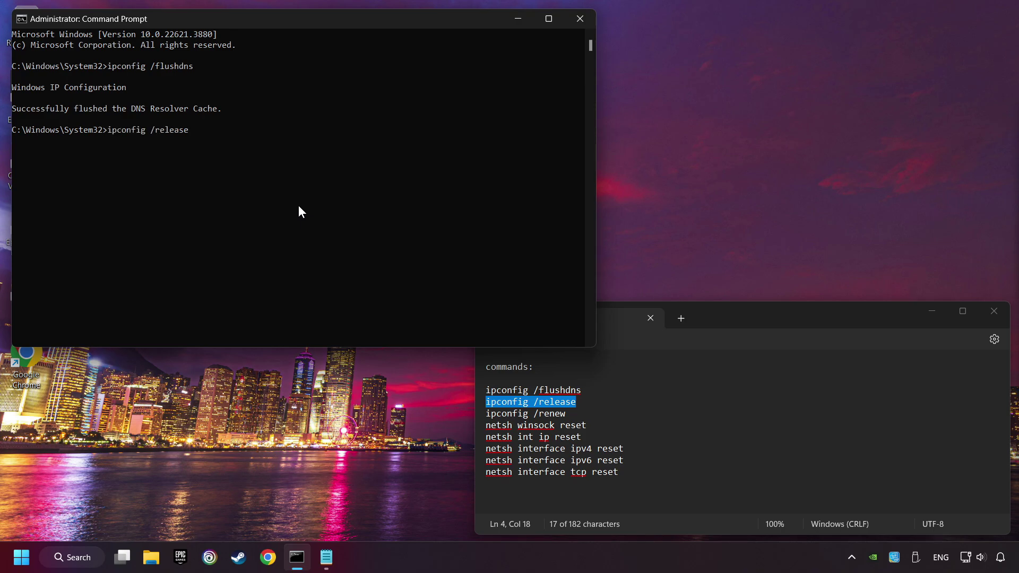
key("Return")
left_click(573, 415)
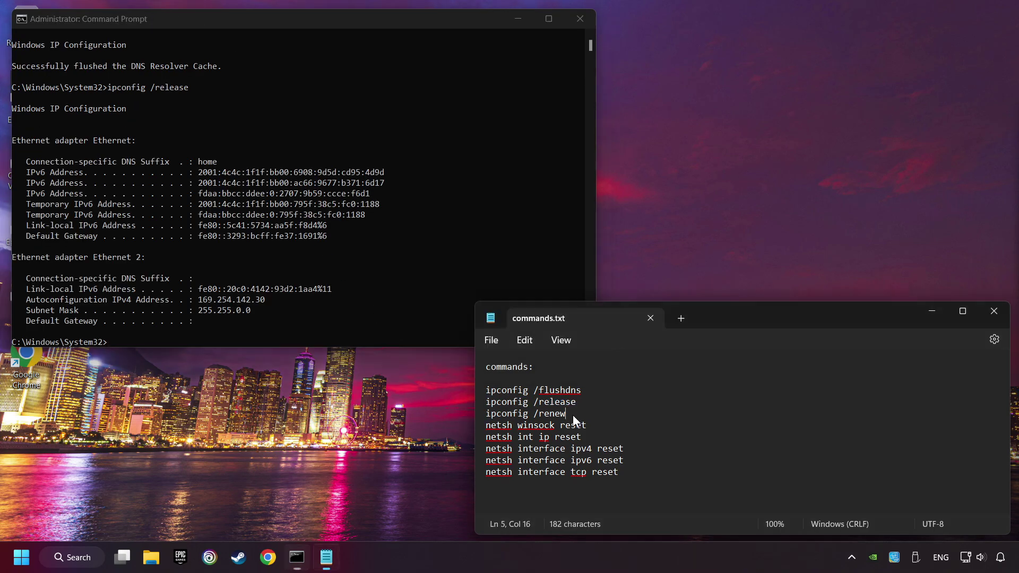
left_click_drag(572, 415, 472, 415)
left_click(339, 244)
right_click(340, 243)
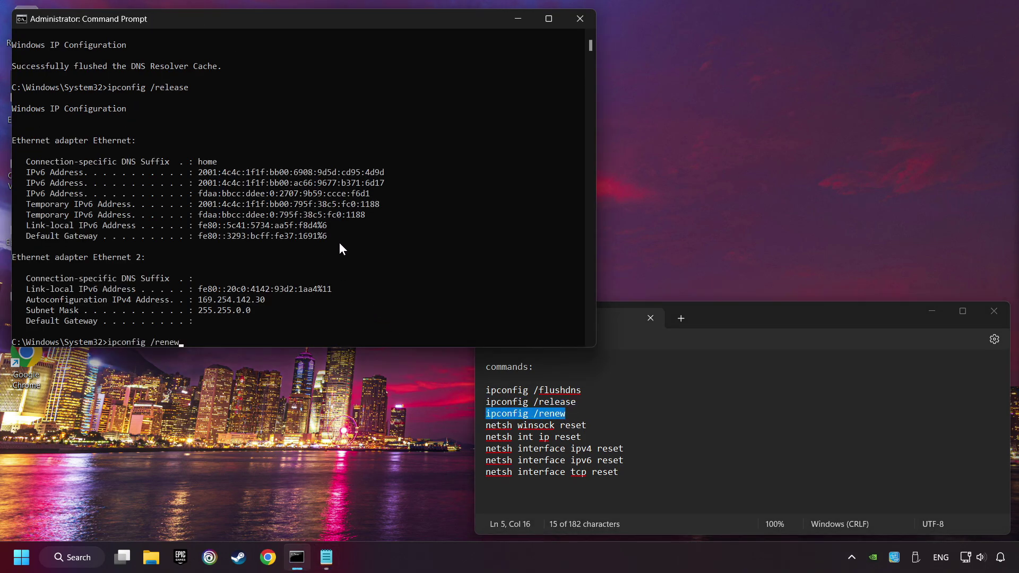
key("Return")
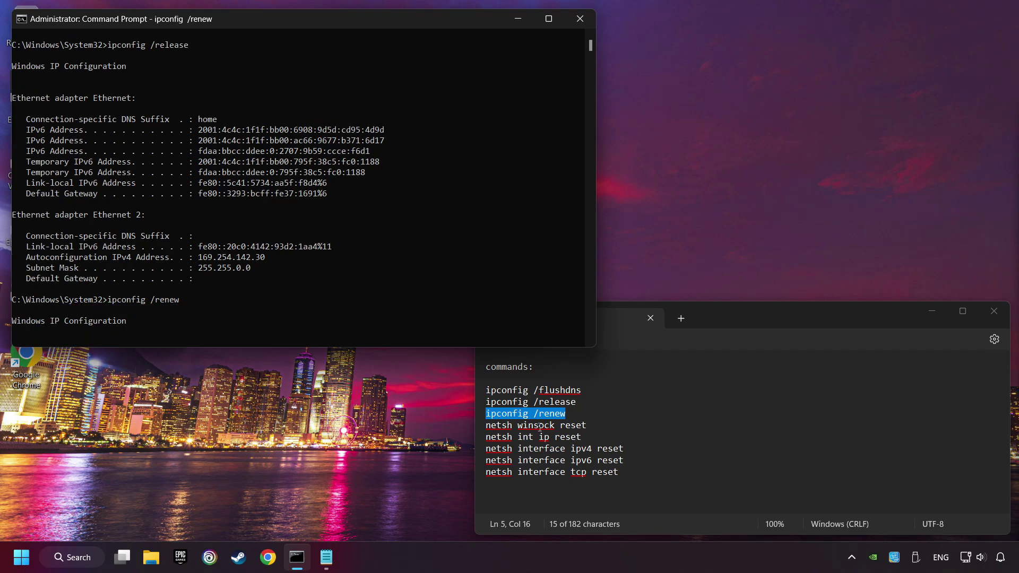
Reset Winsock and the IP stack with netsh winsock reset and netsh int ip reset
left_click_drag(596, 426, 534, 425)
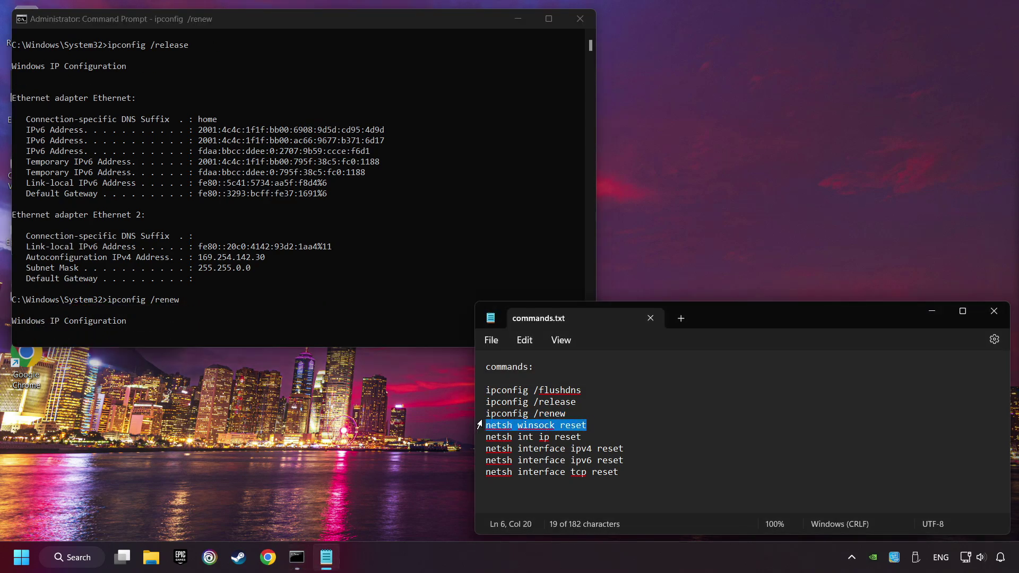
left_click(327, 167)
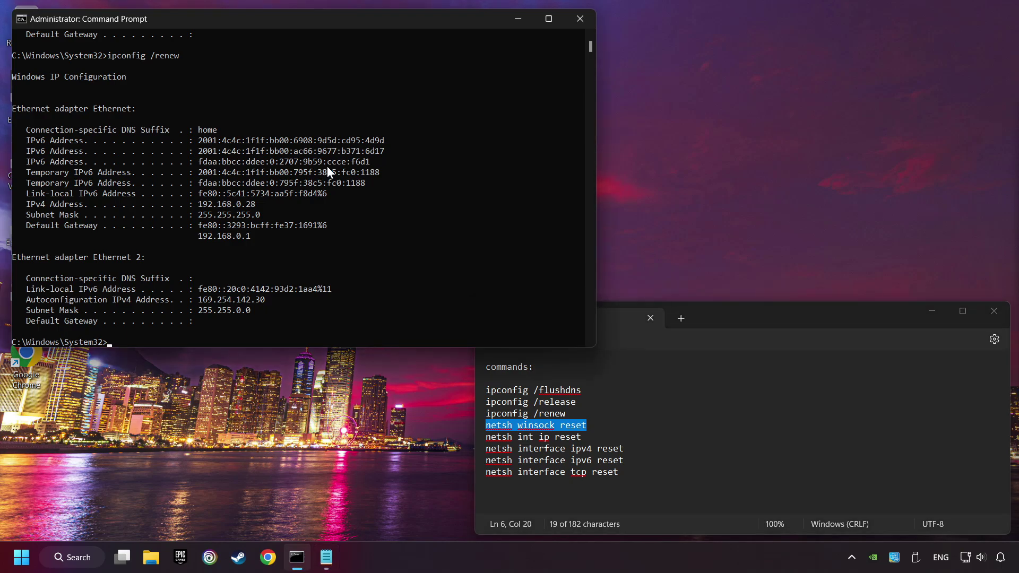
right_click(328, 168)
key("Return")
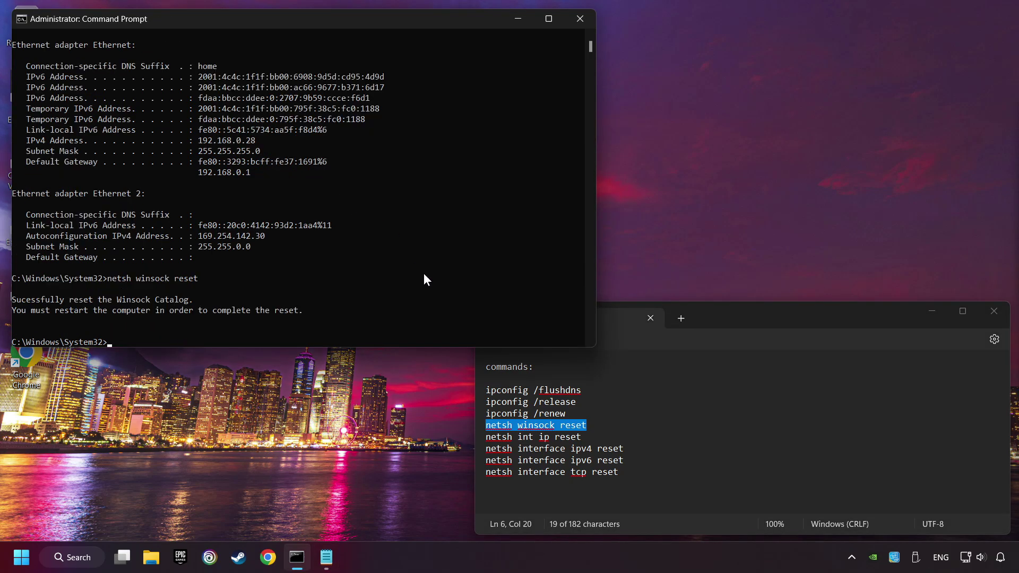
left_click_drag(581, 440, 444, 440)
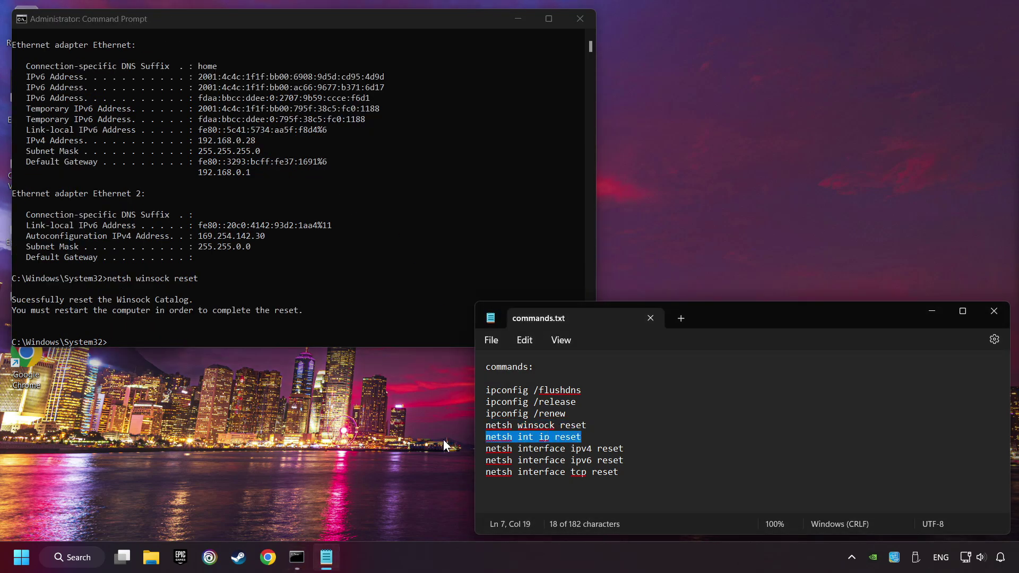
left_click(308, 272)
right_click(309, 272)
key("Return")
Reset the IPv4, IPv6 and TCP interfaces with netsh, then close Command Prompt
left_click_drag(629, 451, 469, 450)
left_click(367, 207)
right_click(367, 204)
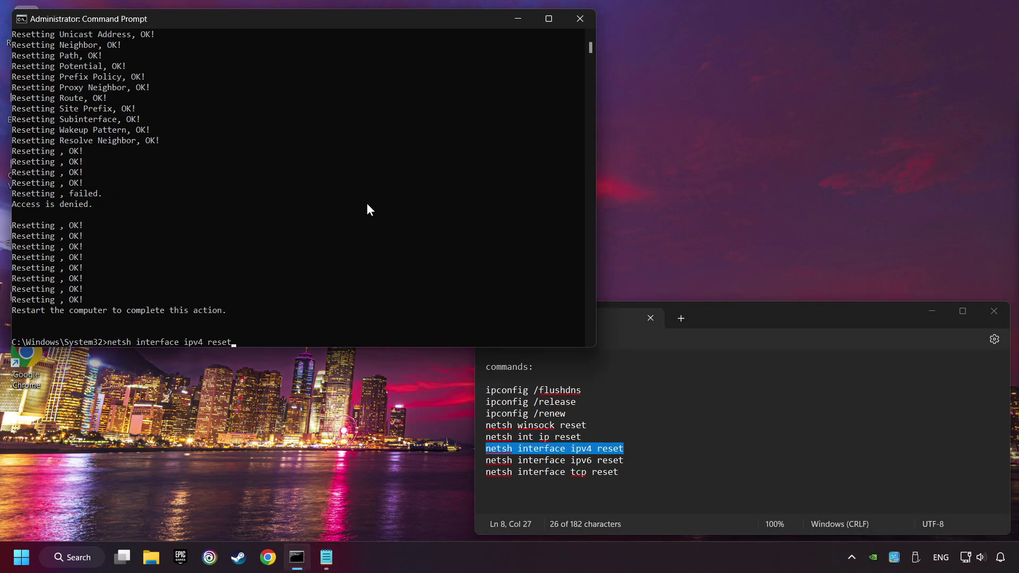
key("Return")
left_click_drag(628, 461, 439, 460)
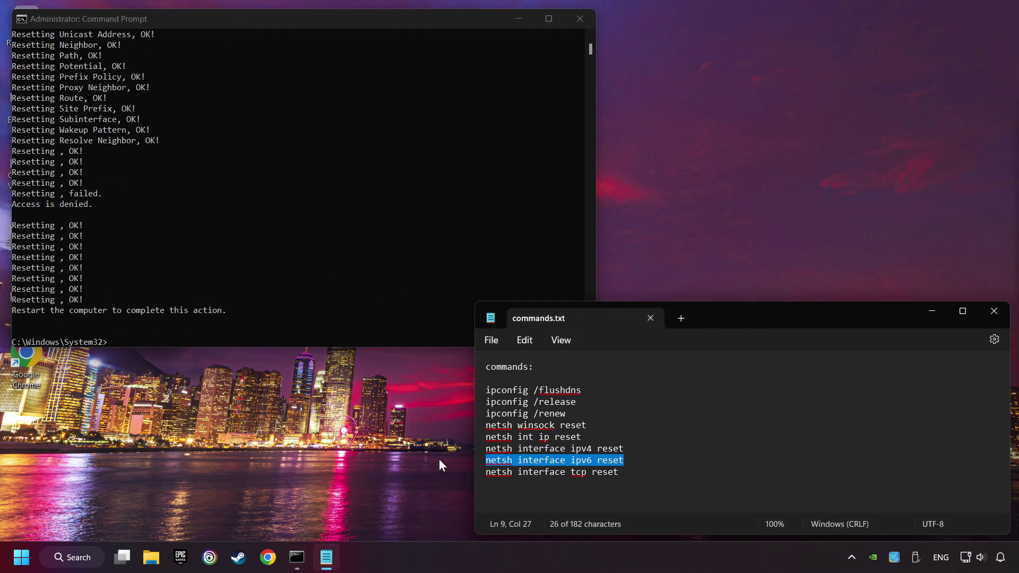
left_click(318, 252)
right_click(318, 252)
key("Return")
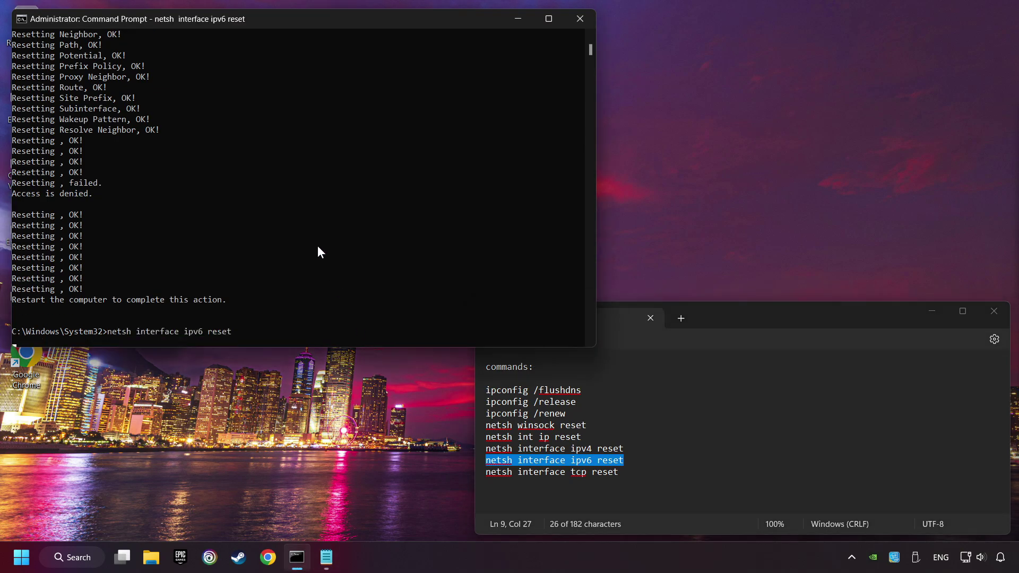
left_click_drag(619, 472, 467, 466)
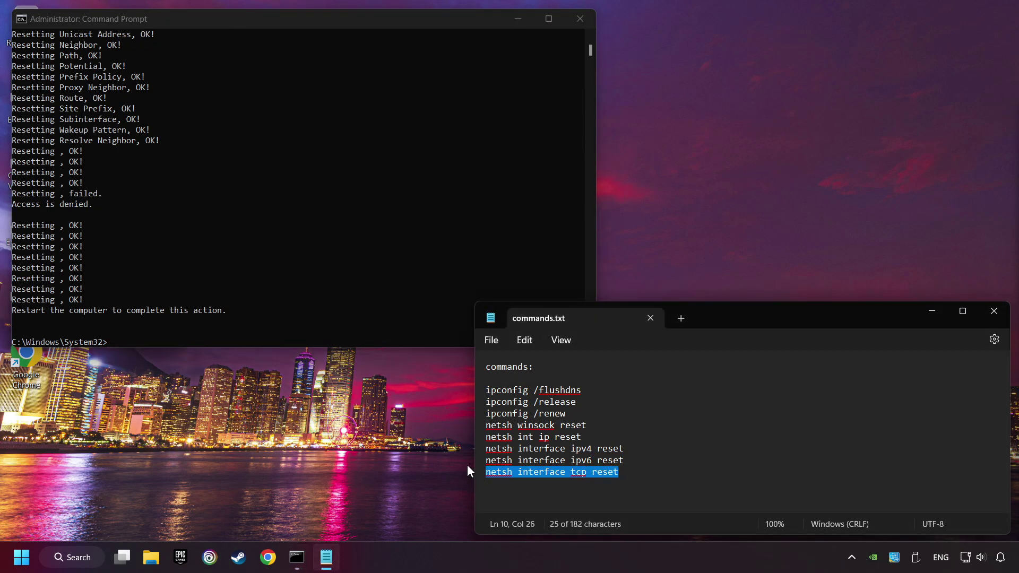
left_click(355, 256)
right_click(353, 254)
key("Return")
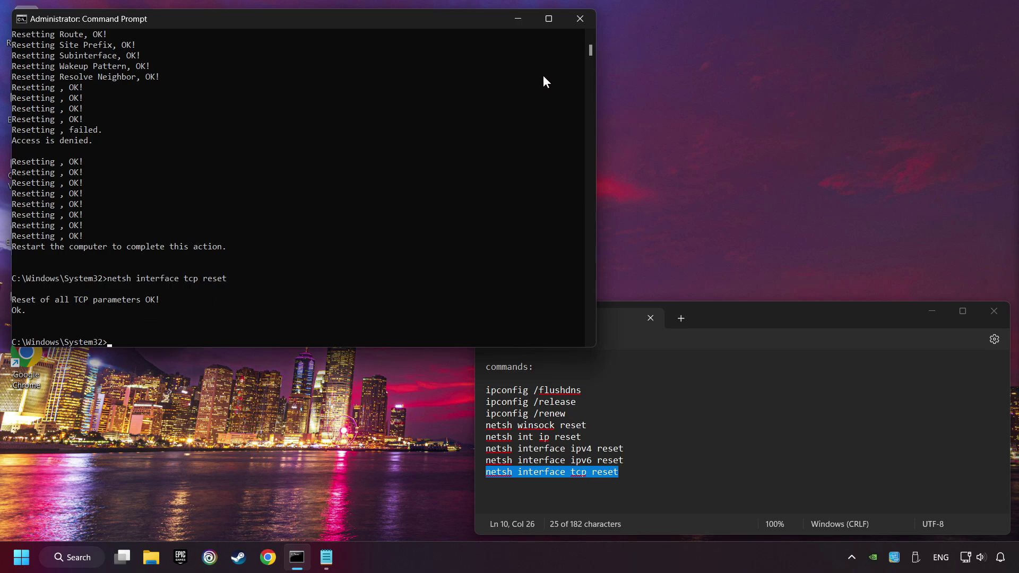
left_click(583, 20)
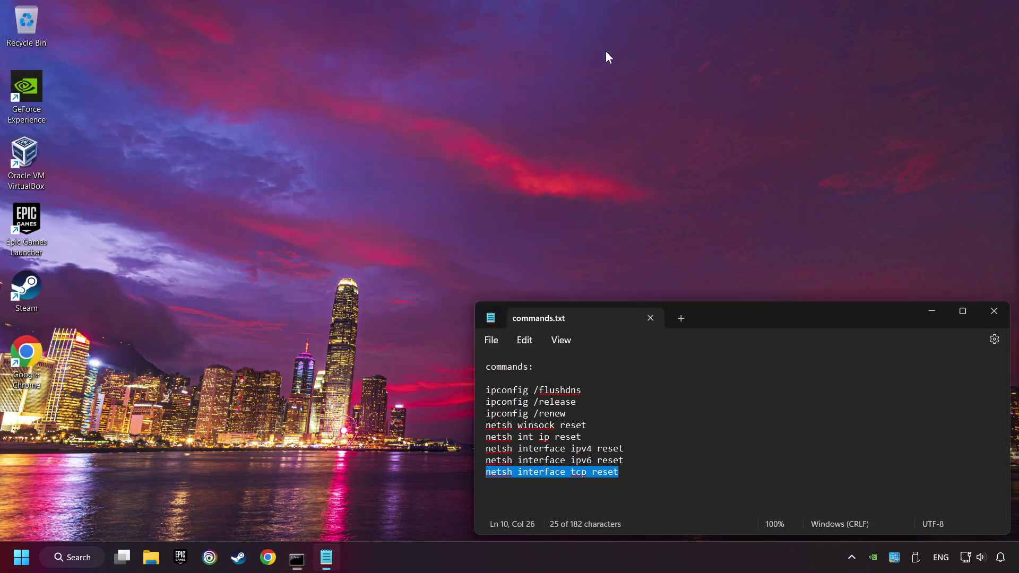
Close the commands.txt list and restart the PC
left_click(993, 315)
left_click(21, 558)
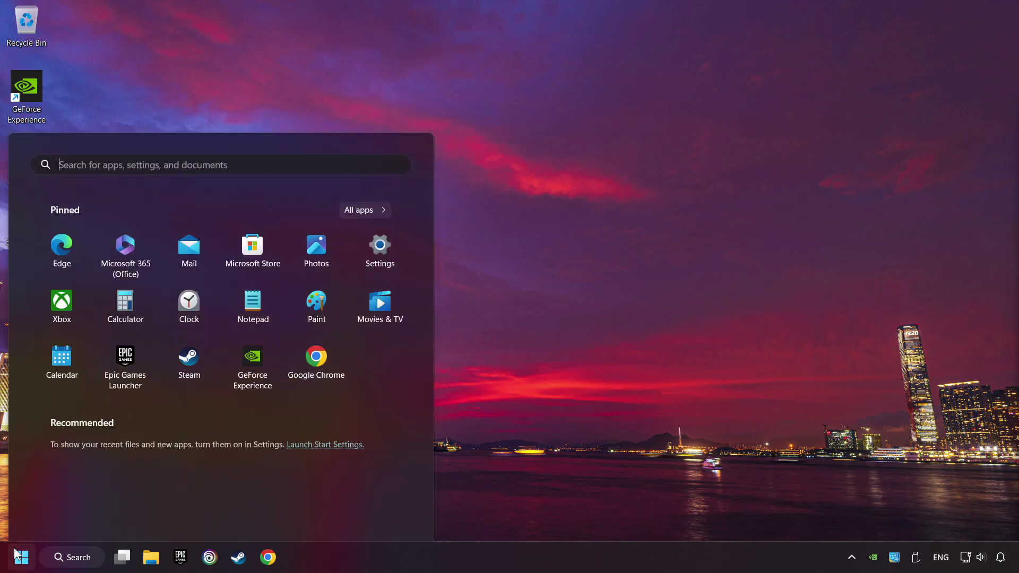
left_click(385, 511)
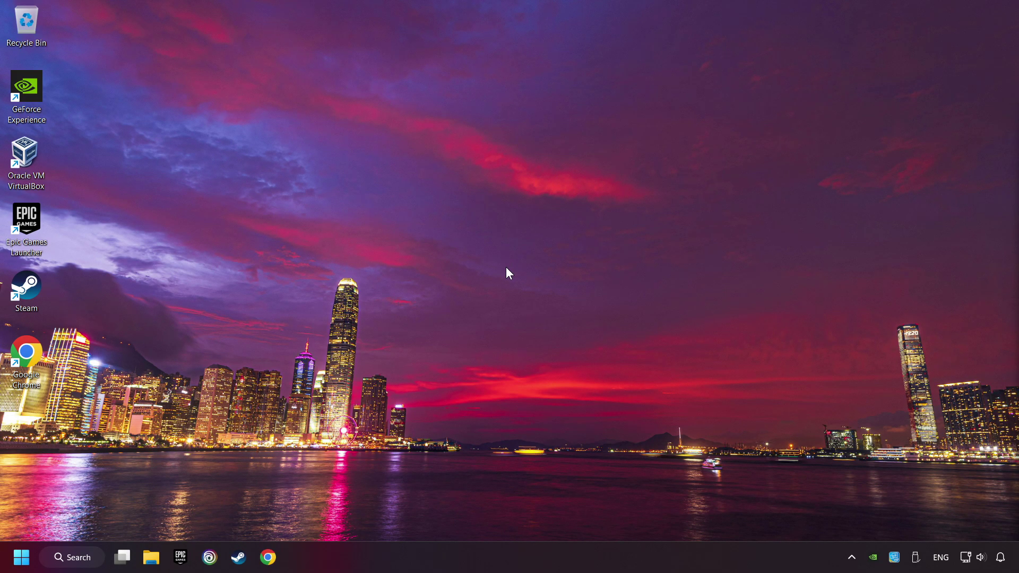
Reset all network adapters via Advanced network settings > Network reset, then restart the PC
right_click(965, 557)
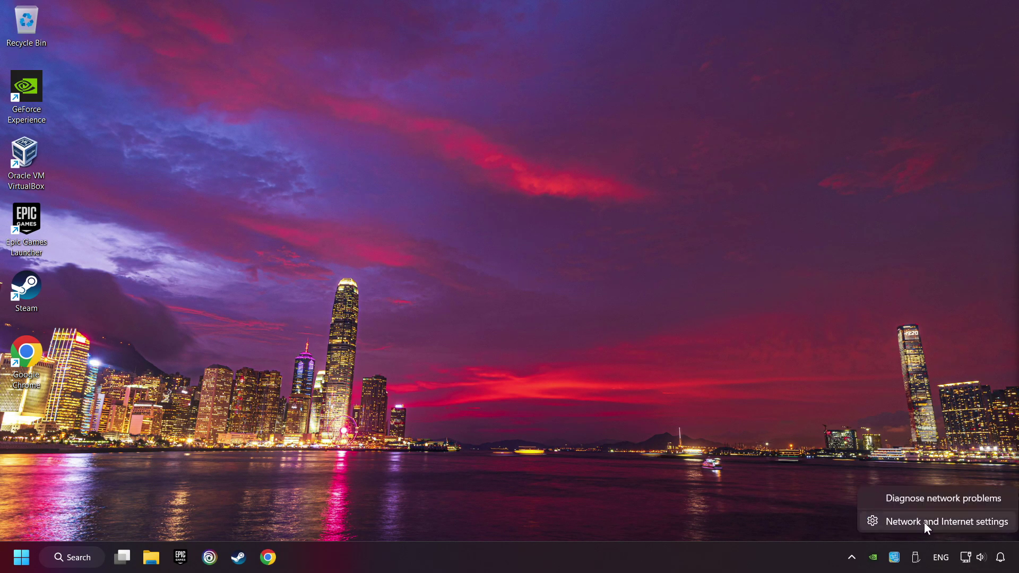
left_click(947, 523)
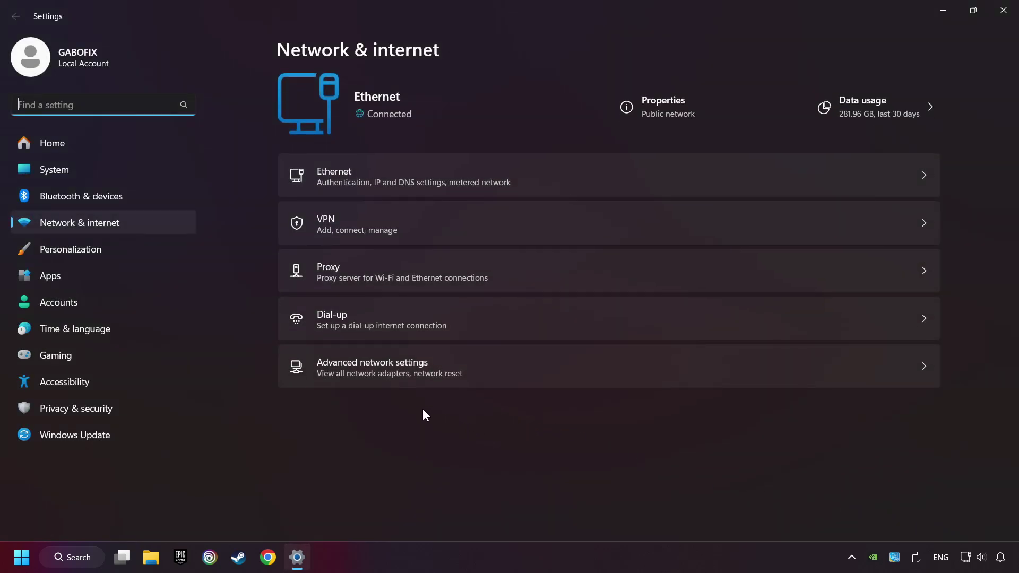
left_click(406, 375)
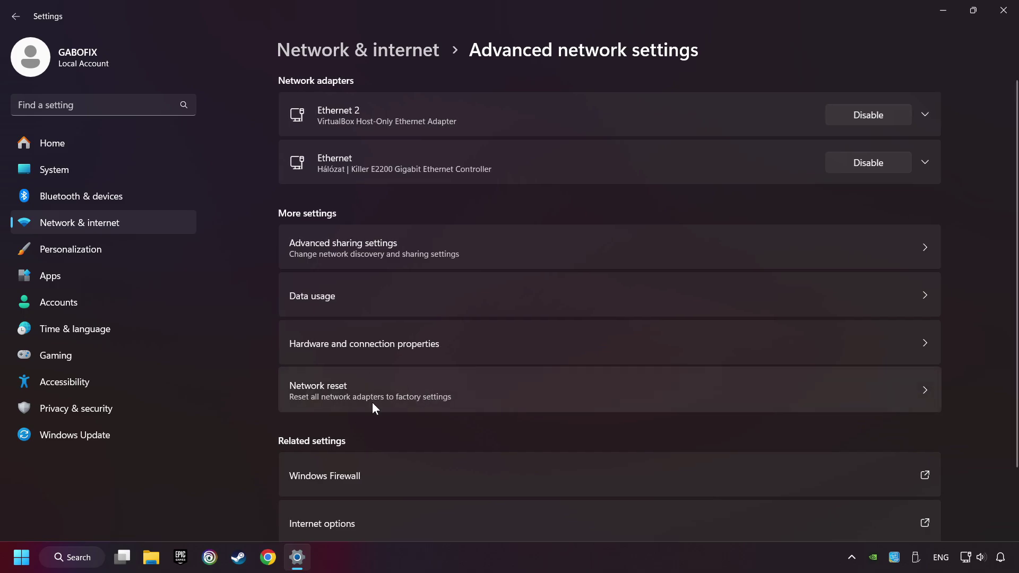
left_click(509, 392)
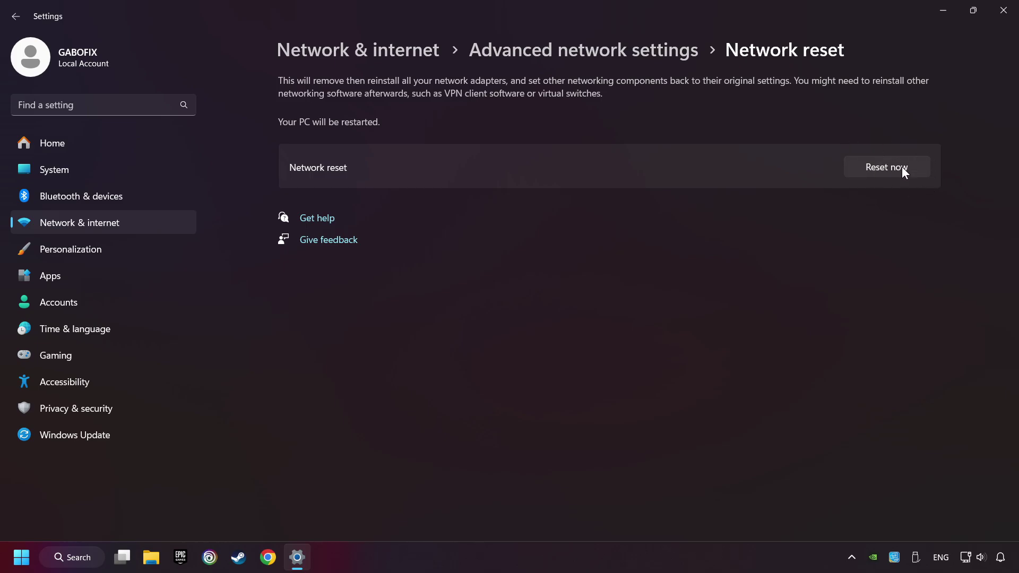
left_click(888, 167)
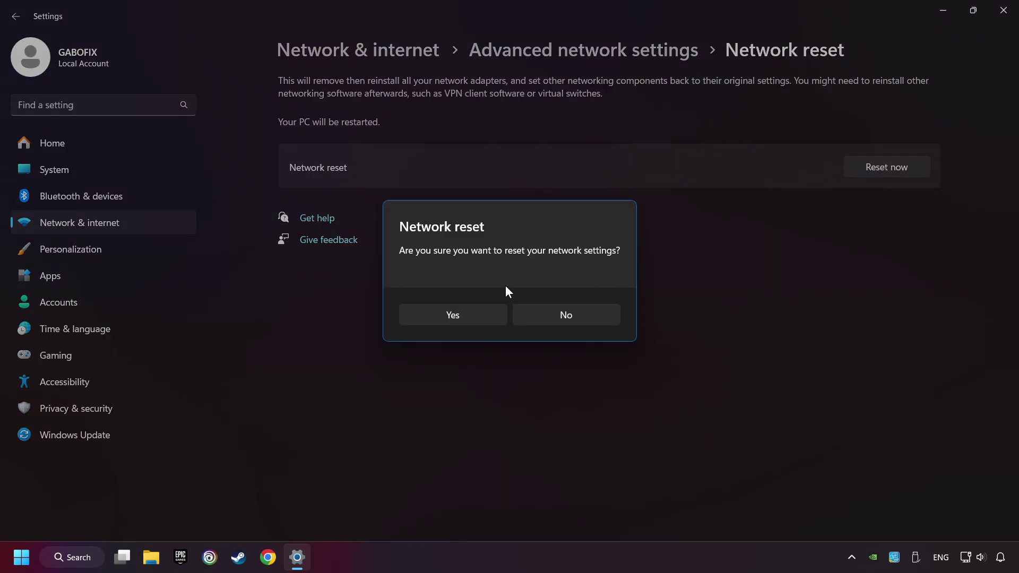
left_click(472, 319)
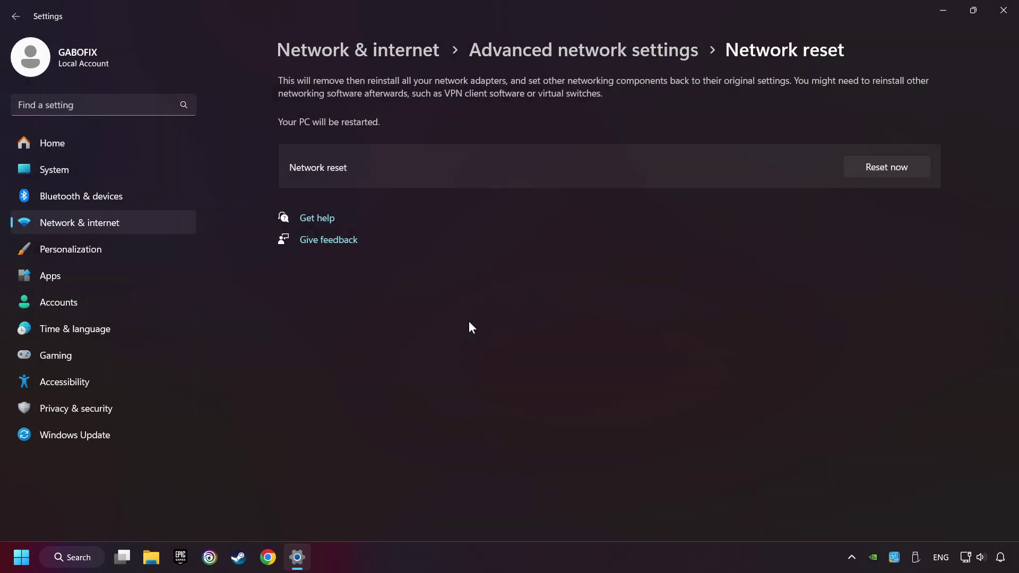
left_click(989, 12)
left_click(21, 557)
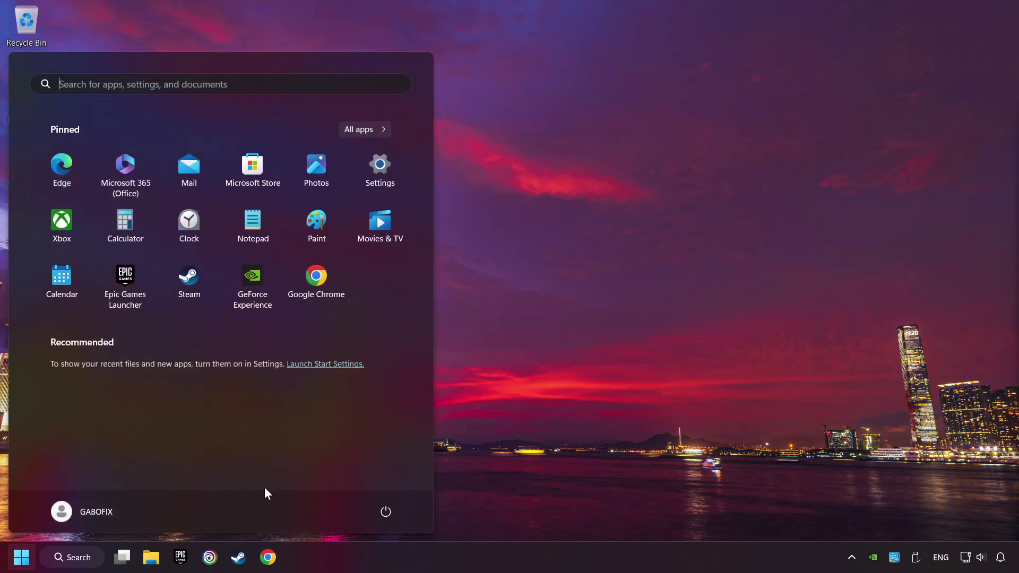
left_click(384, 518)
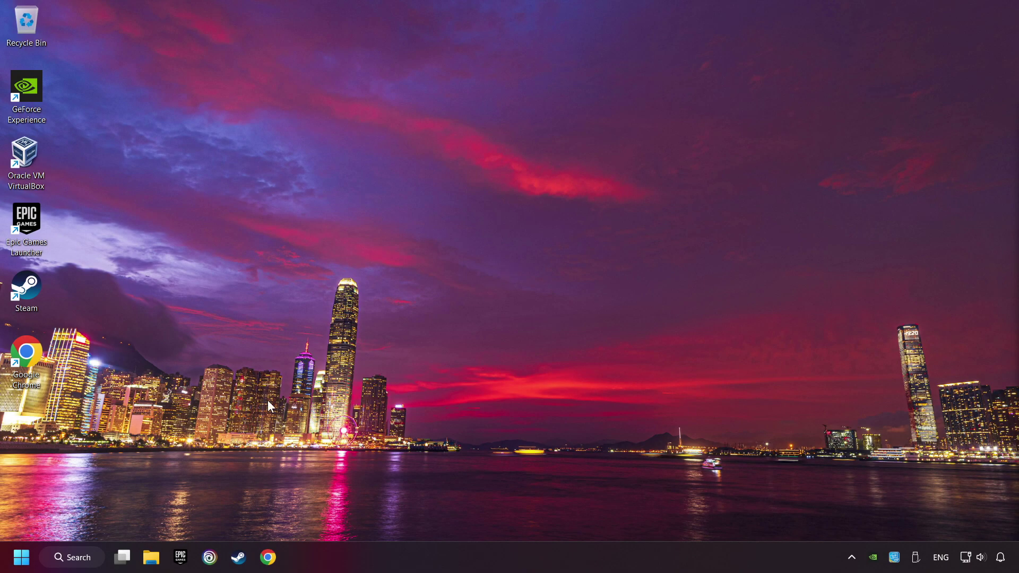
Open Control Panel's Network Connections and bring up the Ethernet adapter's context menu
left_click(74, 565)
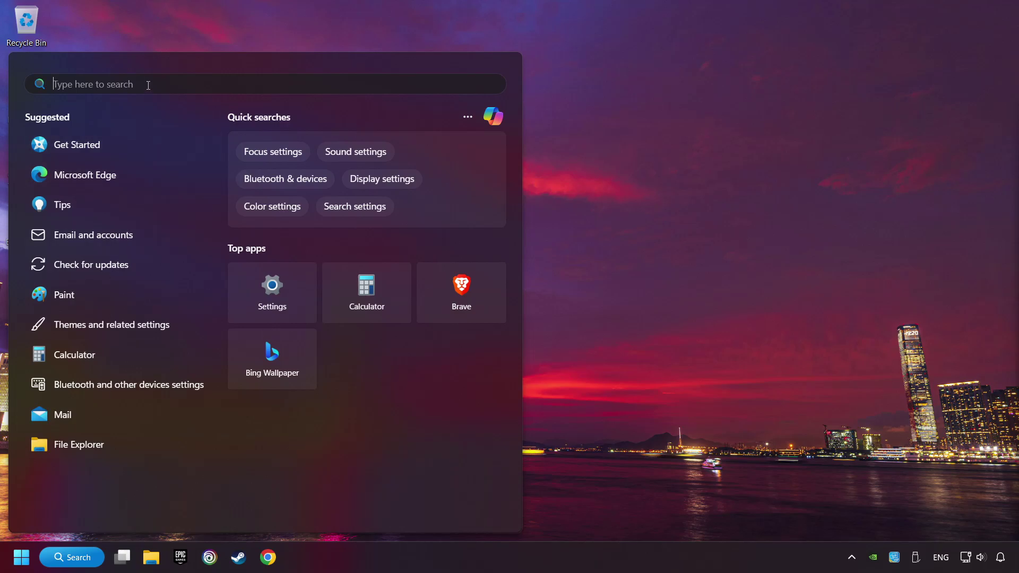
type("control Panel")
type("ontrol panel")
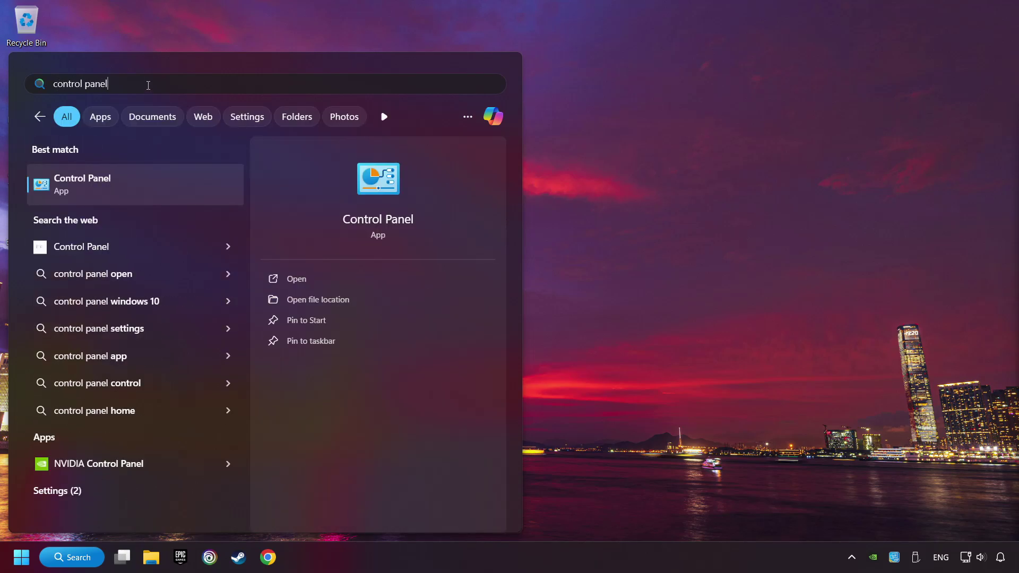
left_click(180, 186)
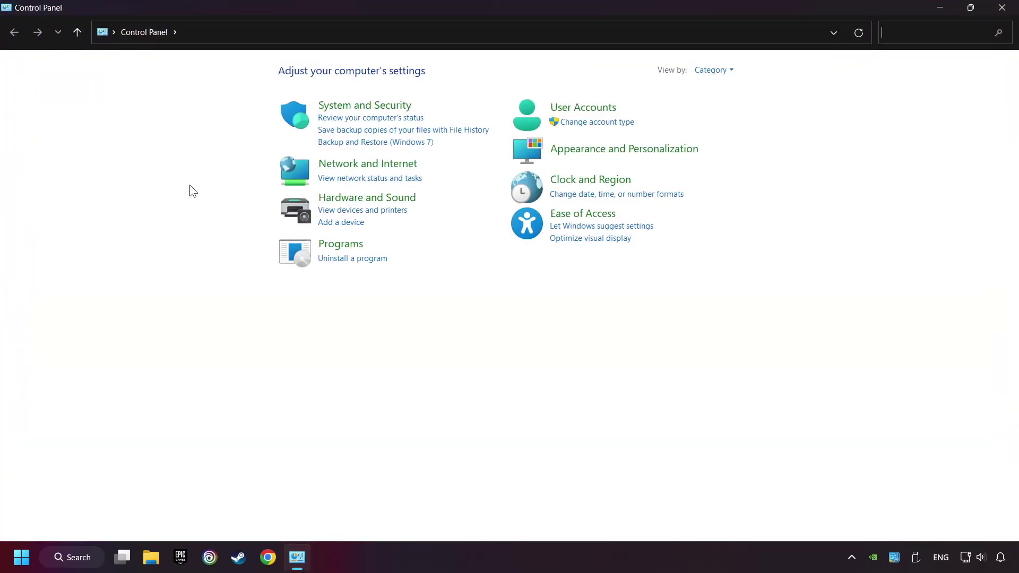
left_click(384, 166)
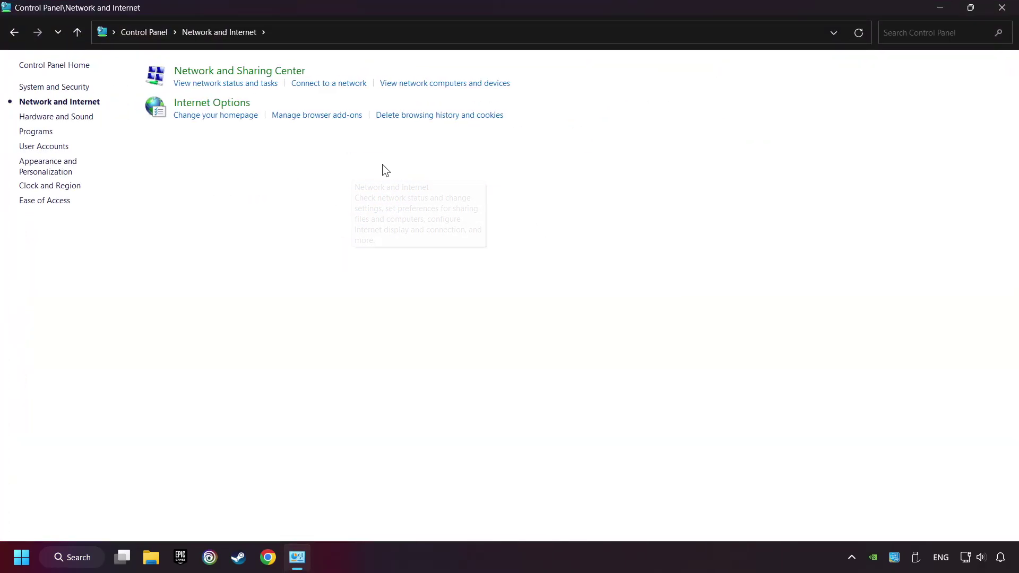
left_click(264, 72)
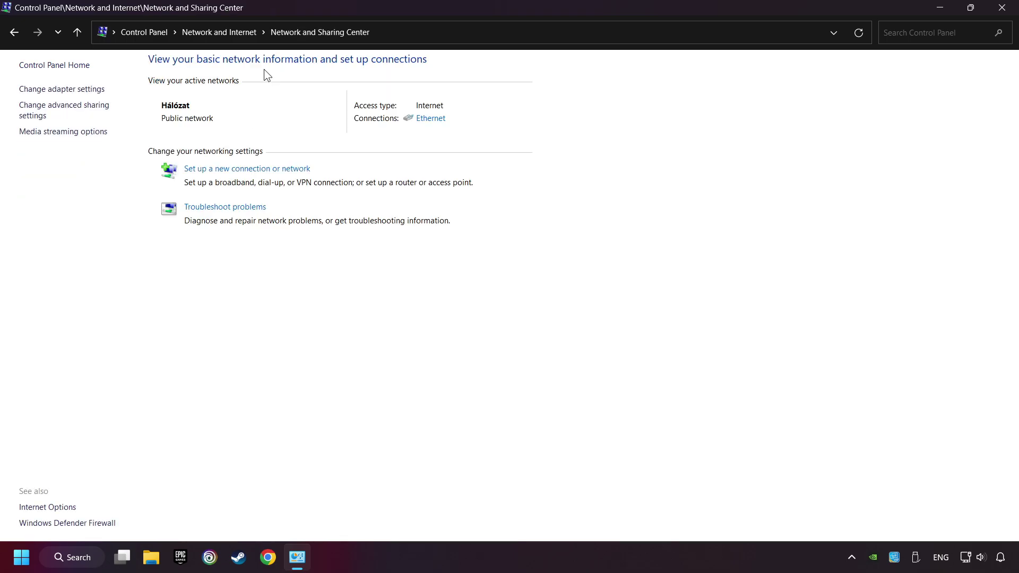
left_click(98, 91)
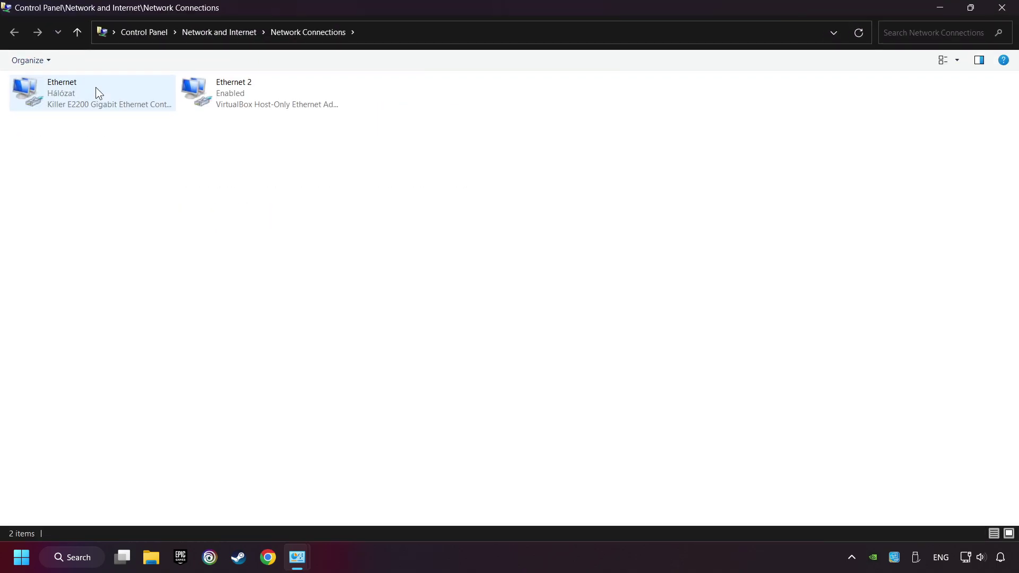
left_click(120, 88)
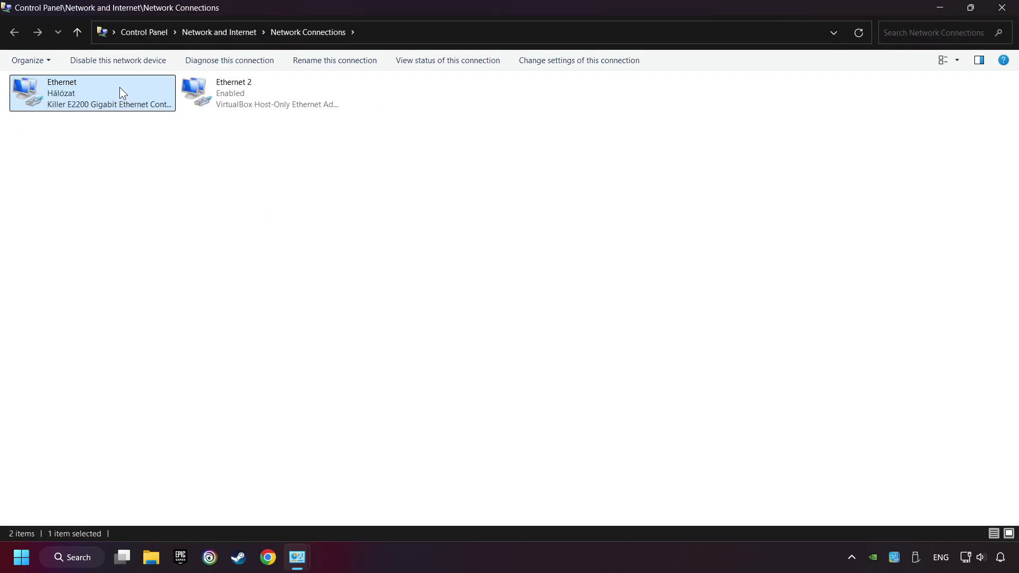
right_click(120, 89)
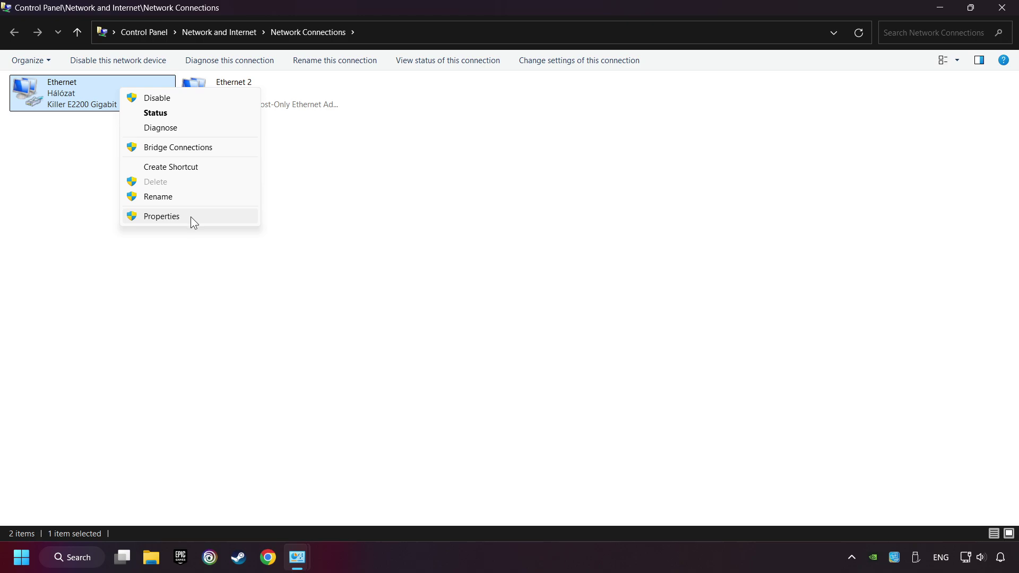
Open the Internet Protocol Version 4 properties of the Ethernet connection
left_click(161, 216)
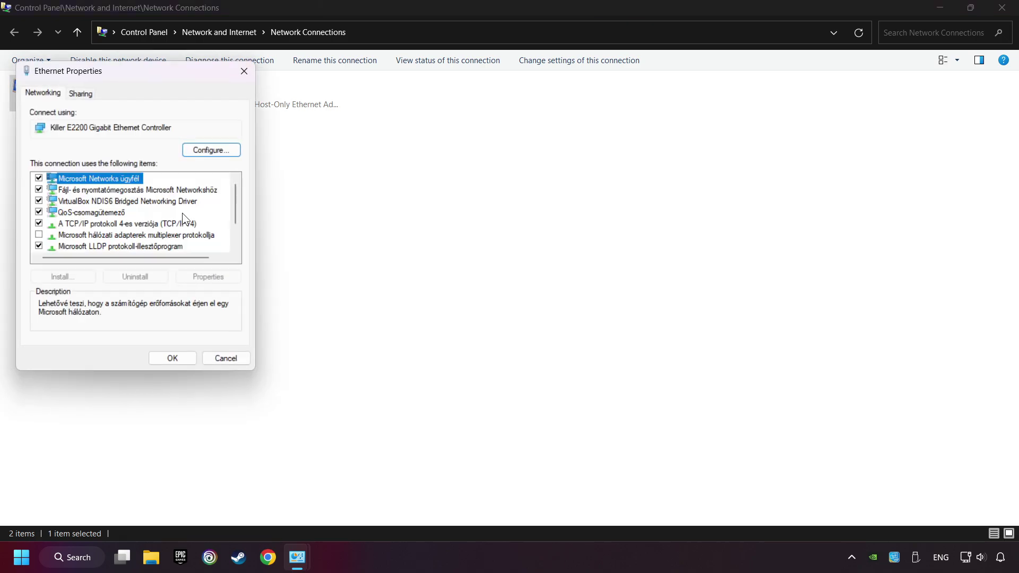
left_click_drag(114, 76, 432, 128)
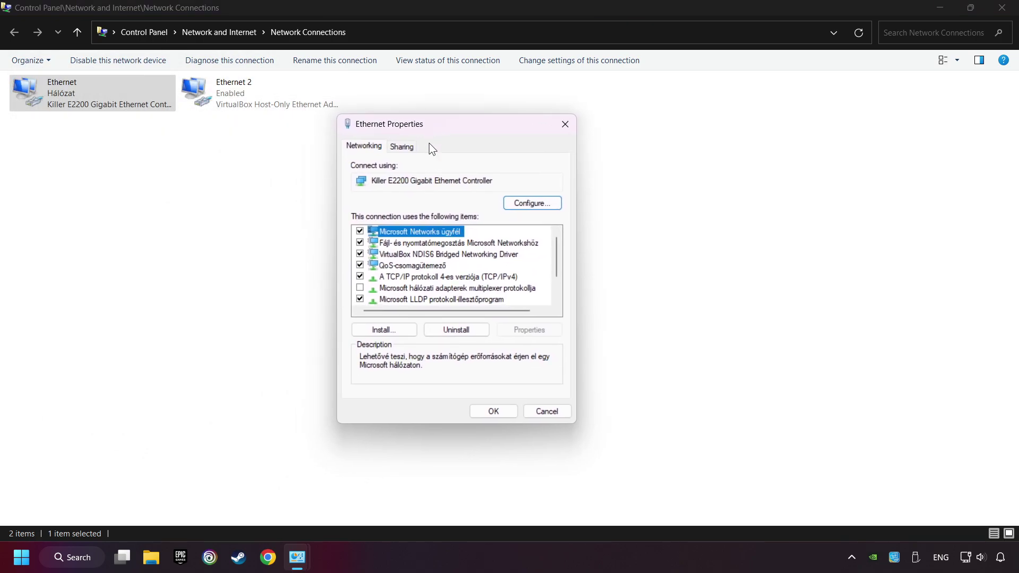
left_click(403, 273)
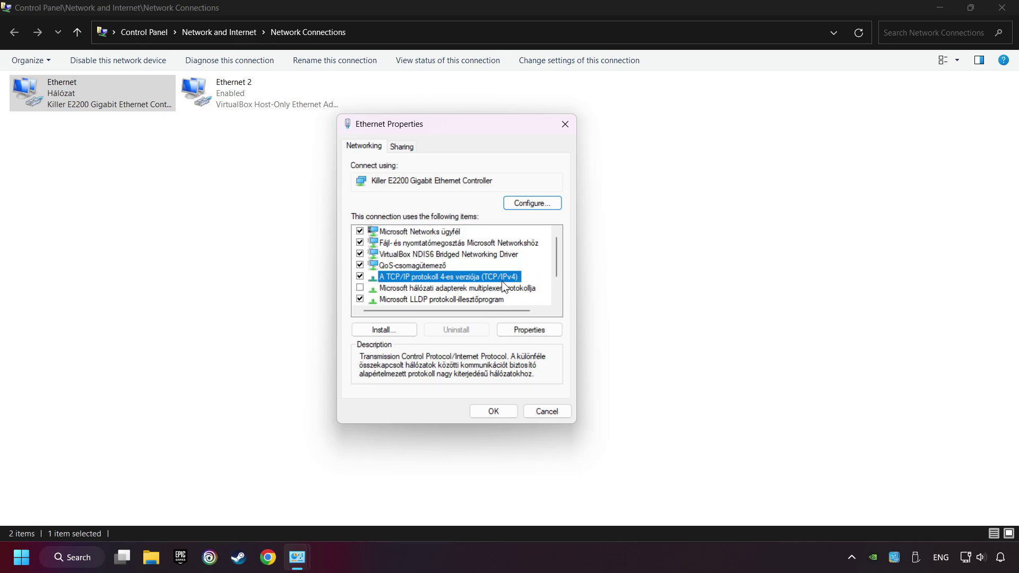
left_click(540, 333)
left_click_drag(492, 175, 465, 128)
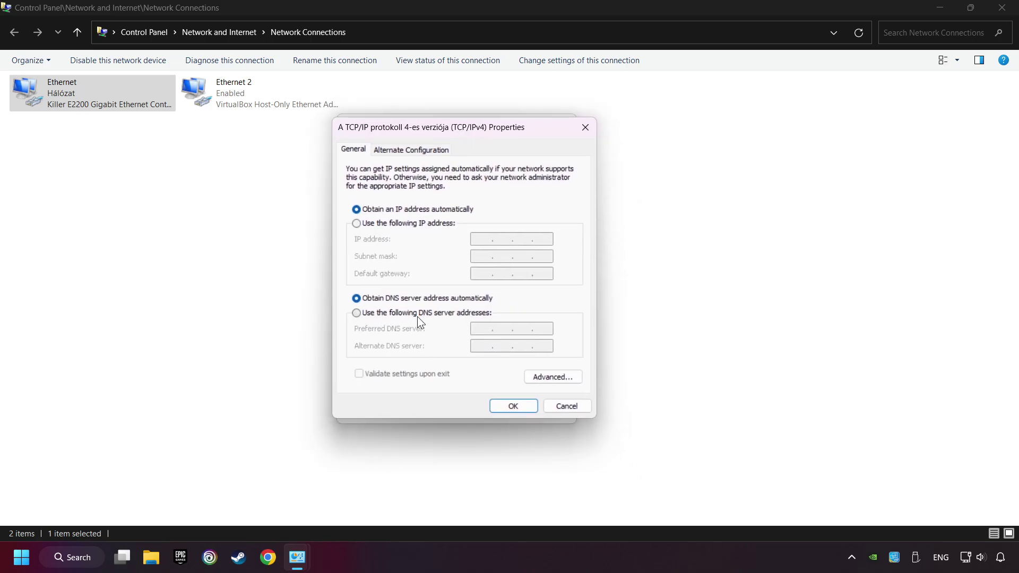
Set DNS servers to 8.8.8.8 and 8.8.4.4, apply, and close Network Connections
left_click(356, 313)
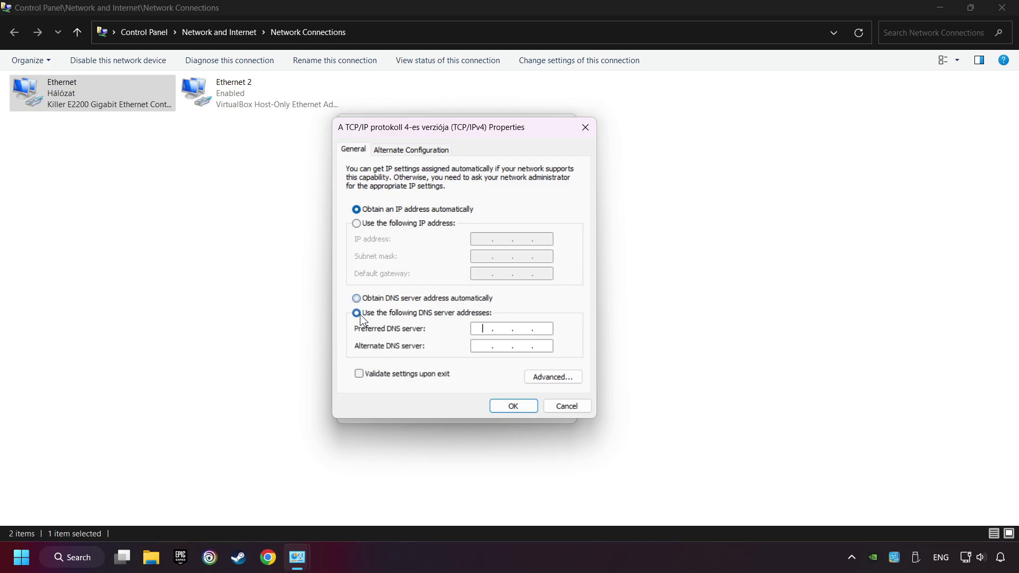
left_click(481, 327)
type("8.8.8.8")
left_click(480, 346)
type("8.8.4.4")
left_click(518, 409)
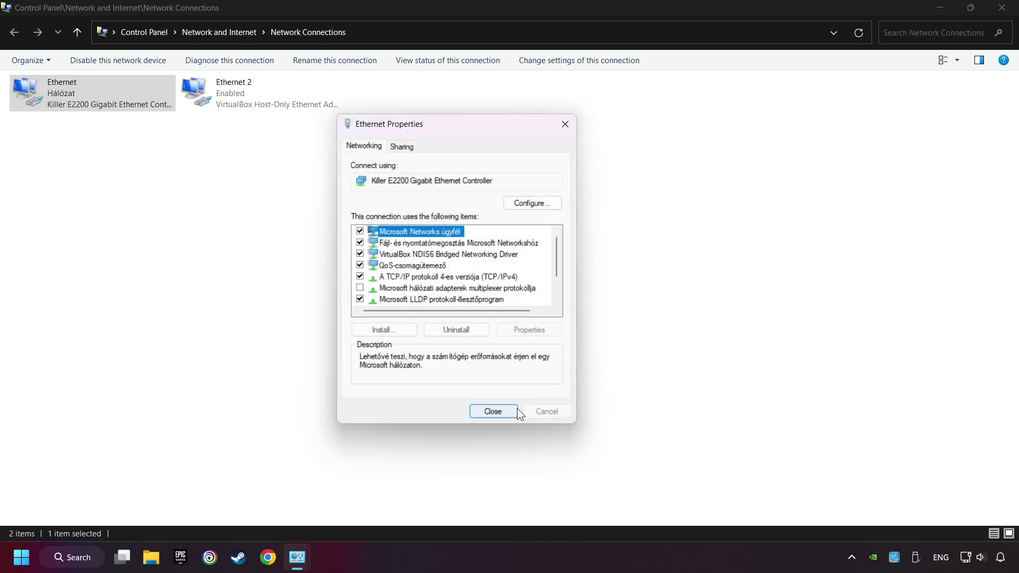
left_click(492, 412)
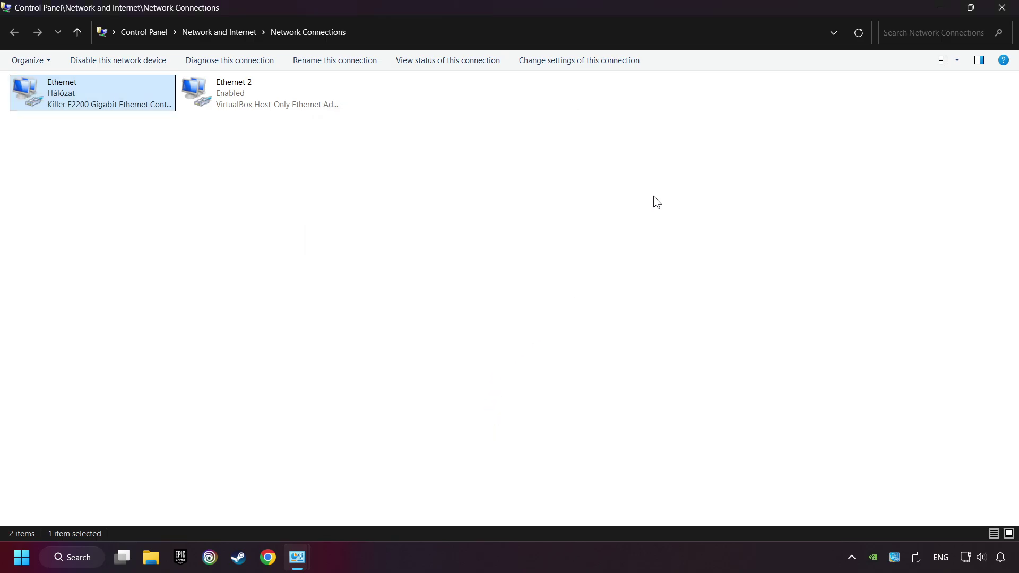
left_click(1004, 7)
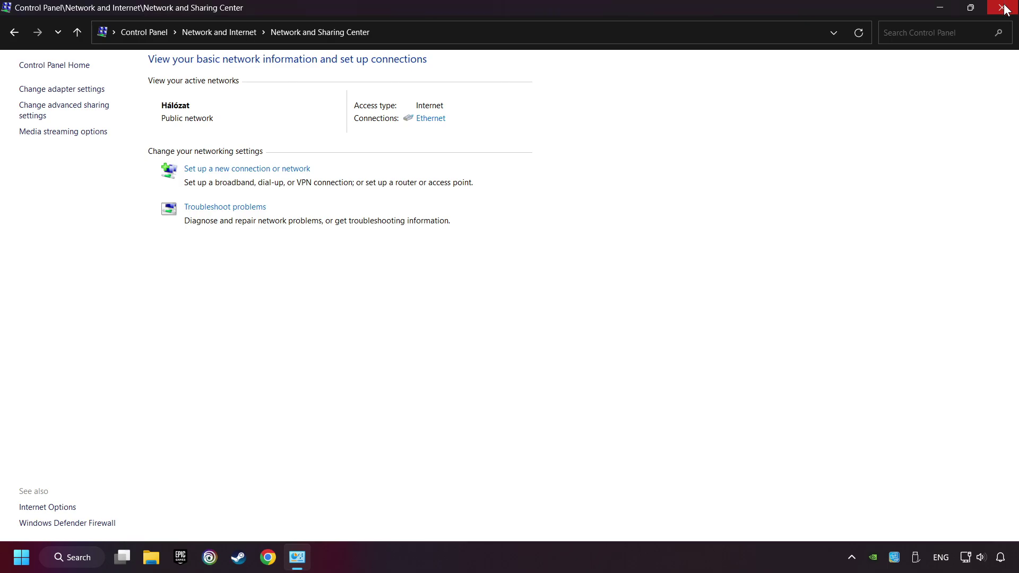